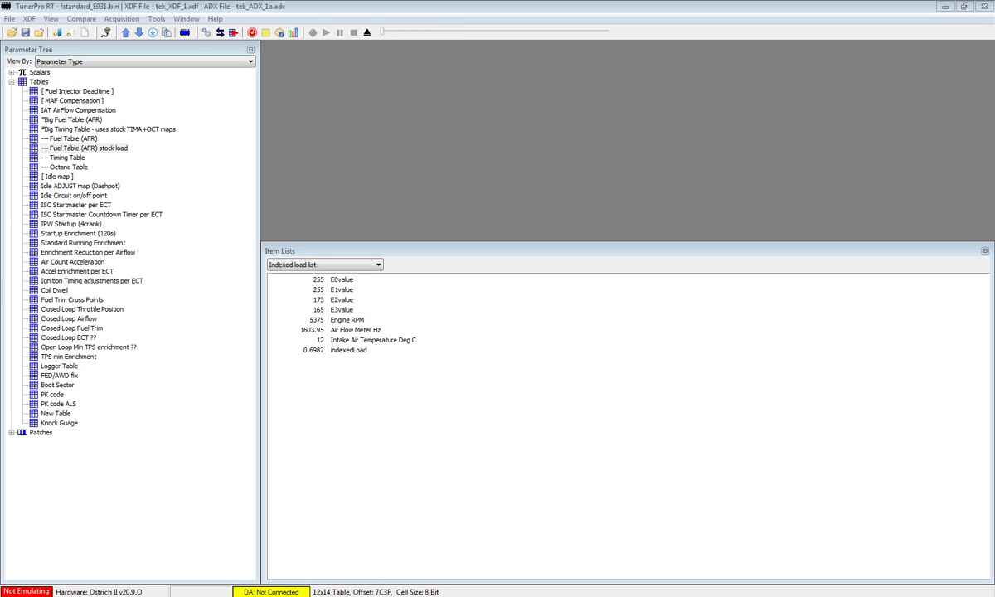
Switch to Notepad++ and examine the row and gRev/2 load values in the "new 2" file, widening its pane to show row 11.
{"action": "key", "text": "alt+Tab"}
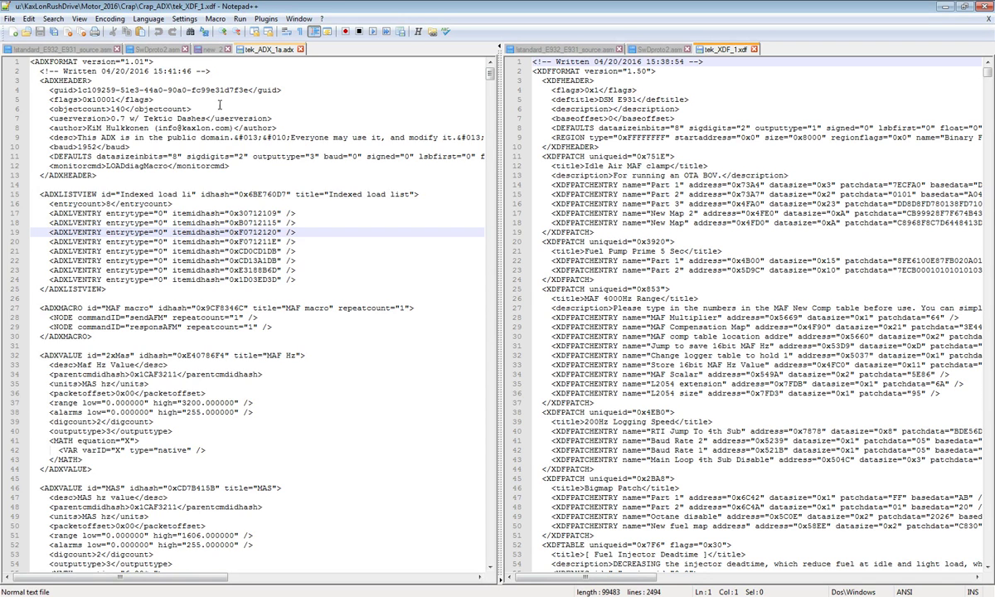
{"action": "left_click", "coordinate": [213, 51]}
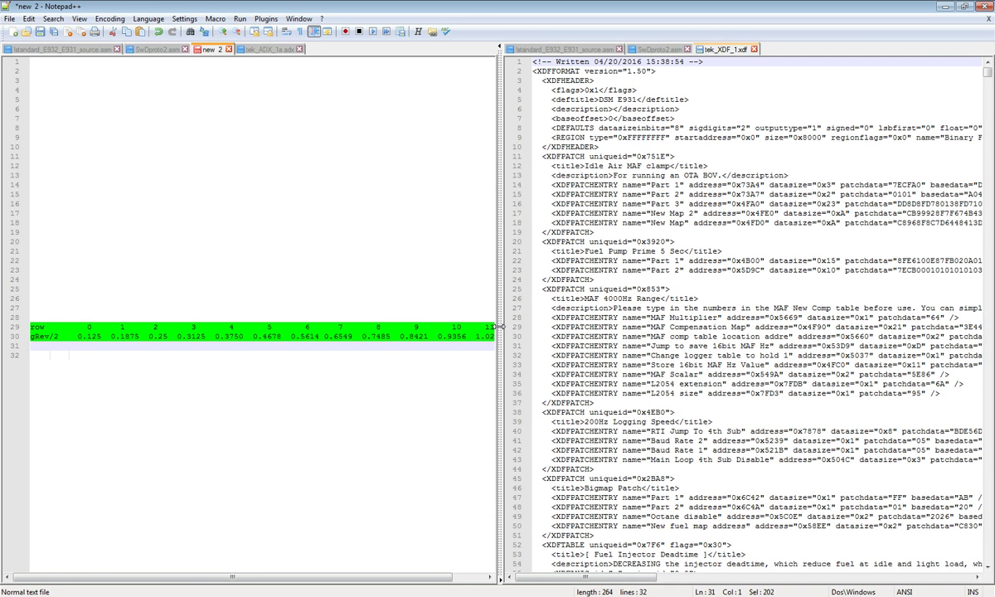
{"action": "left_click_drag", "start_coordinate": [500, 326], "coordinate": [518, 327]}
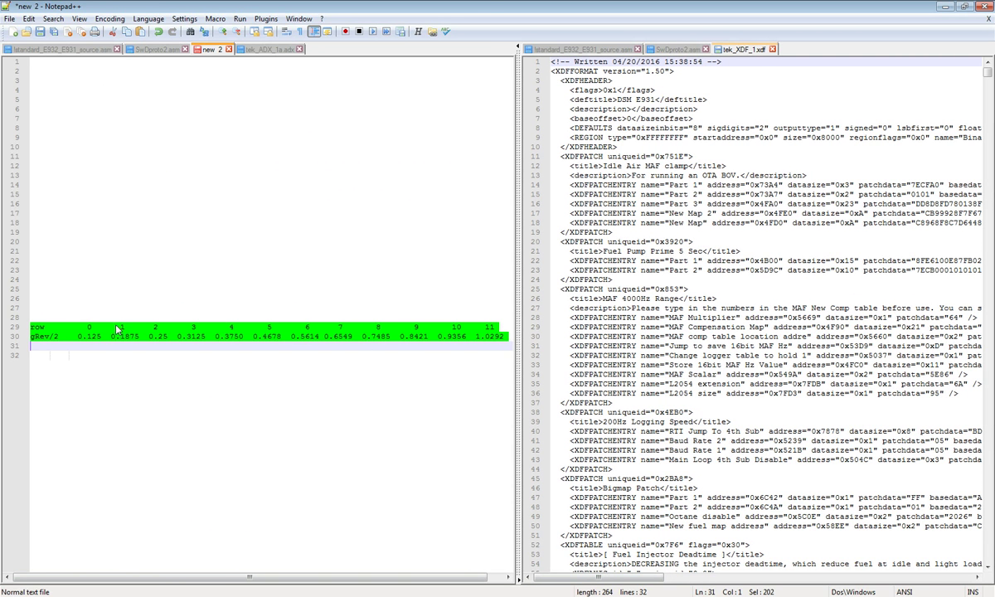
{"action": "left_click", "coordinate": [79, 328]}
{"action": "left_click", "coordinate": [486, 327]}
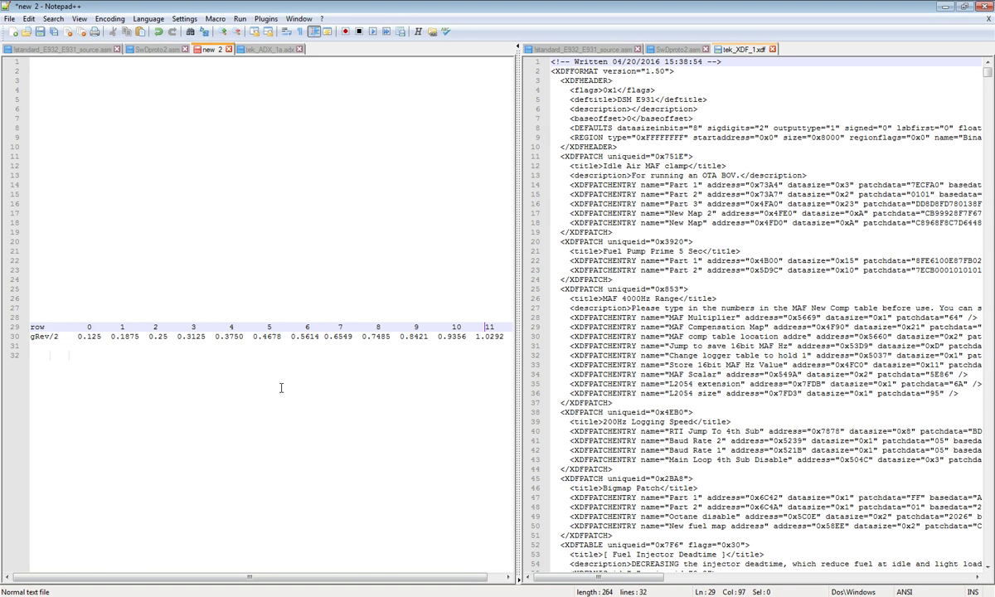
{"action": "left_click", "coordinate": [87, 338]}
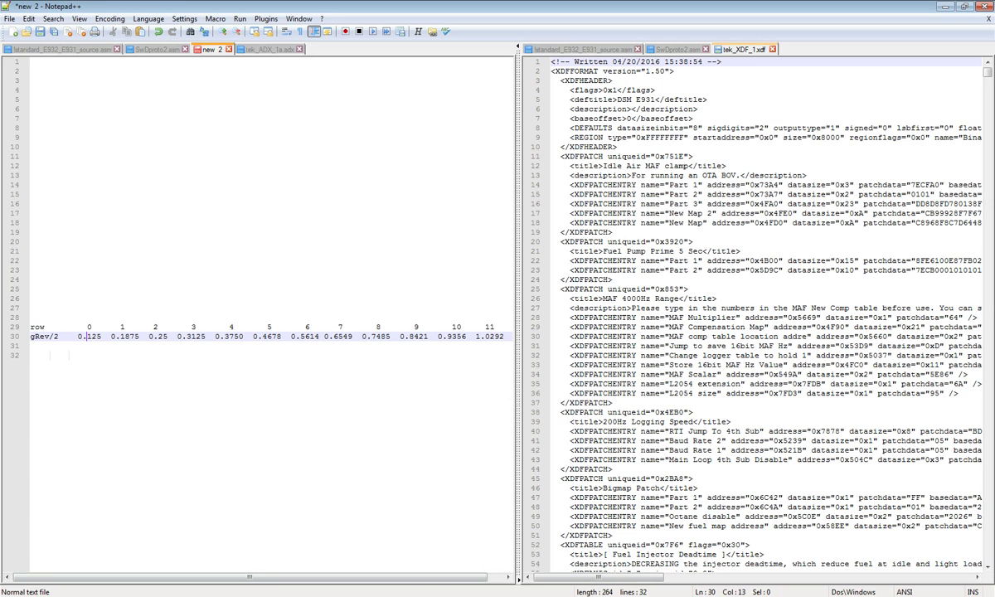
Switch back to TunerPro RT, connect data acquisition and open the Fuel Table (AFR) stock load with live tracing enabled.
{"action": "key", "text": "alt+Tab"}
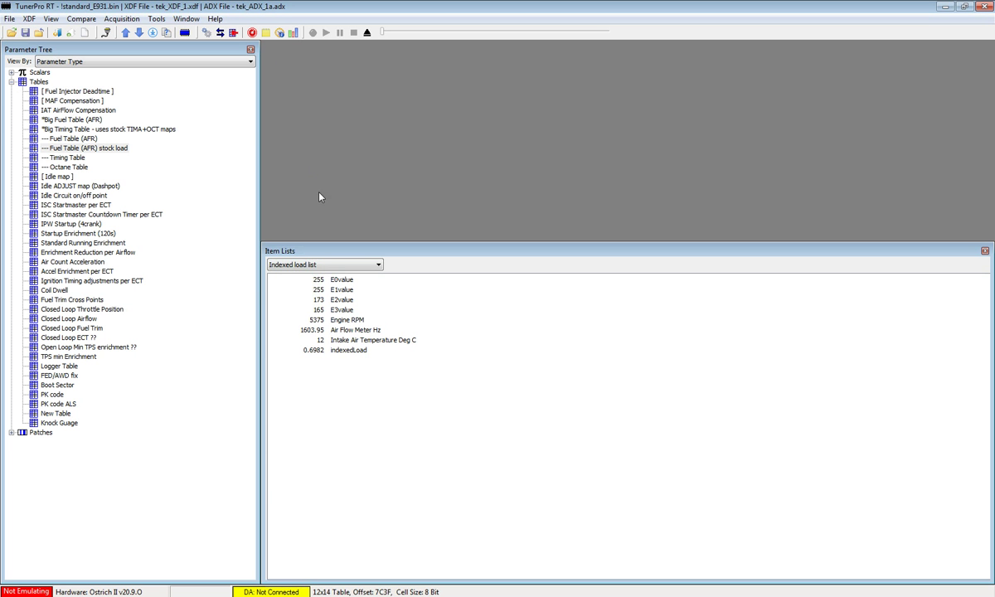
{"action": "left_click", "coordinate": [220, 33]}
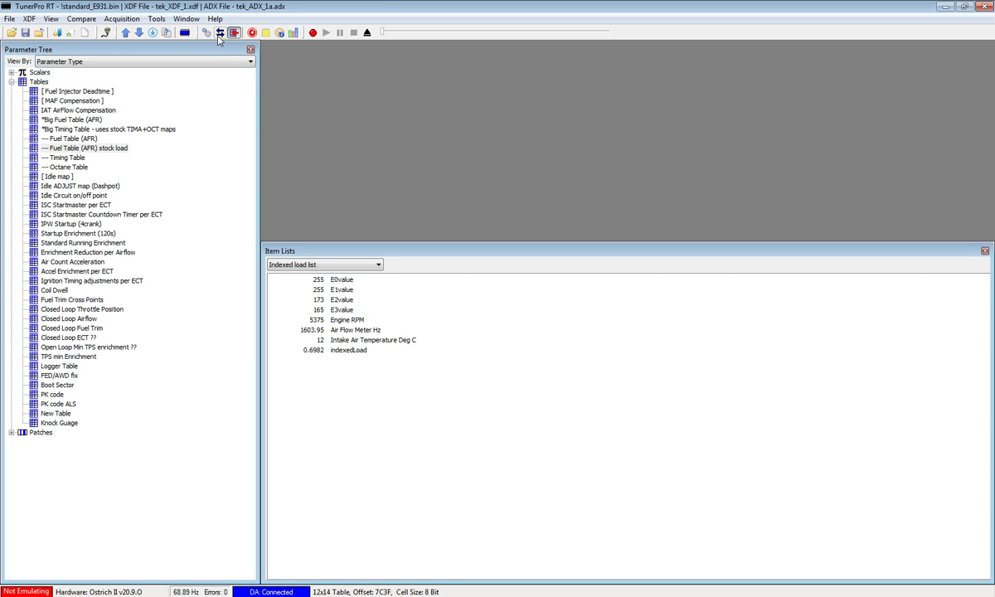
{"action": "double_click", "coordinate": [121, 148]}
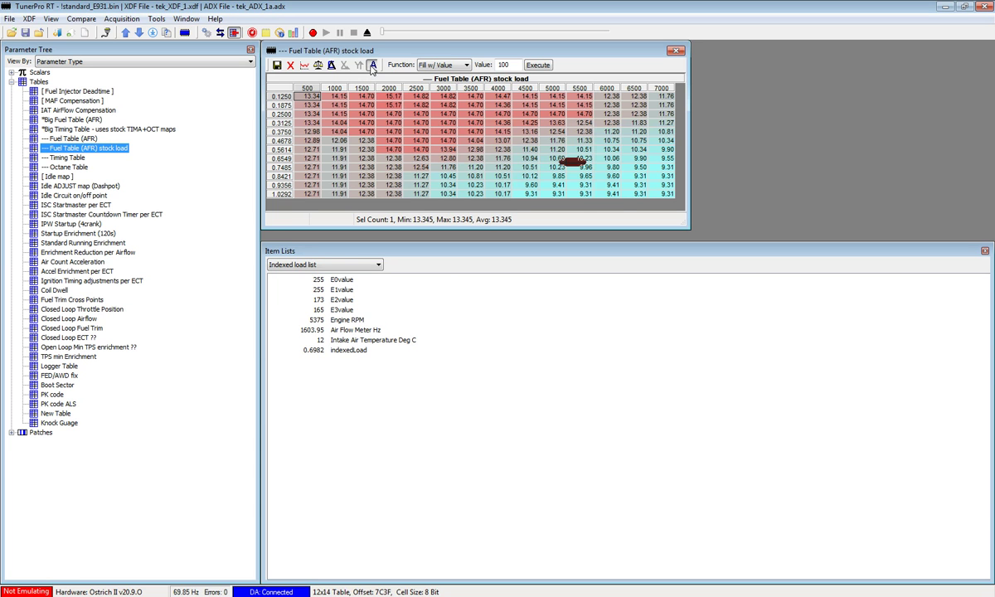
{"action": "left_click", "coordinate": [371, 68]}
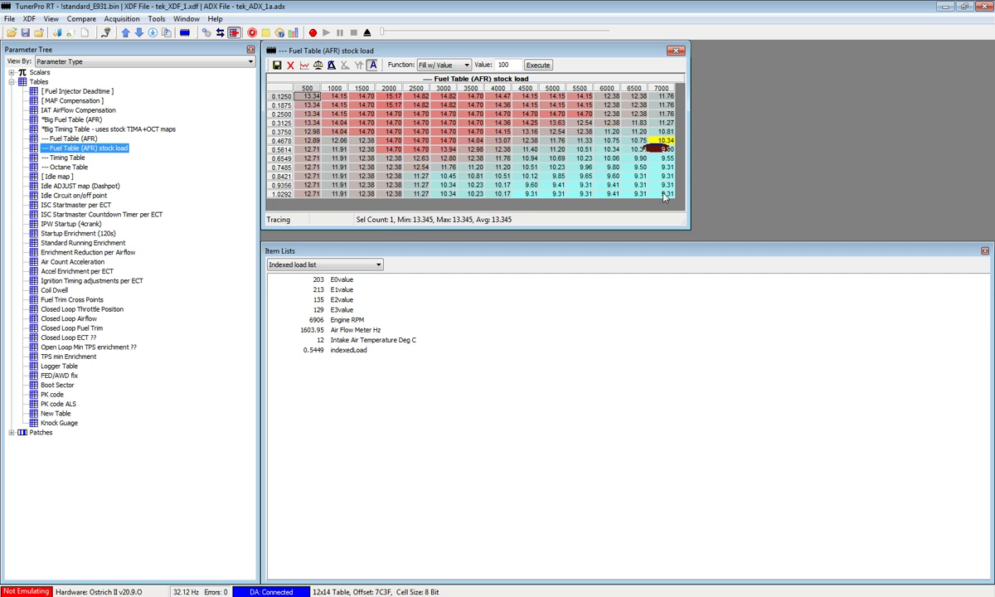
Examine the fuel table's 1.0292 load row and first cell against the live E2value and indexedLoad readings.
{"action": "left_click_drag", "start_coordinate": [661, 192], "coordinate": [309, 196]}
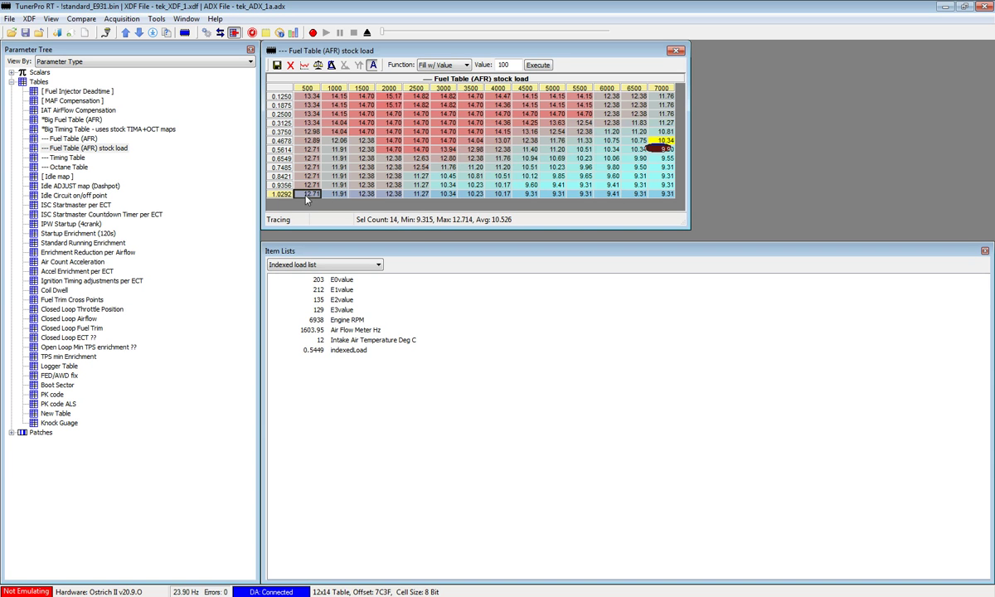
{"action": "left_click", "coordinate": [306, 98]}
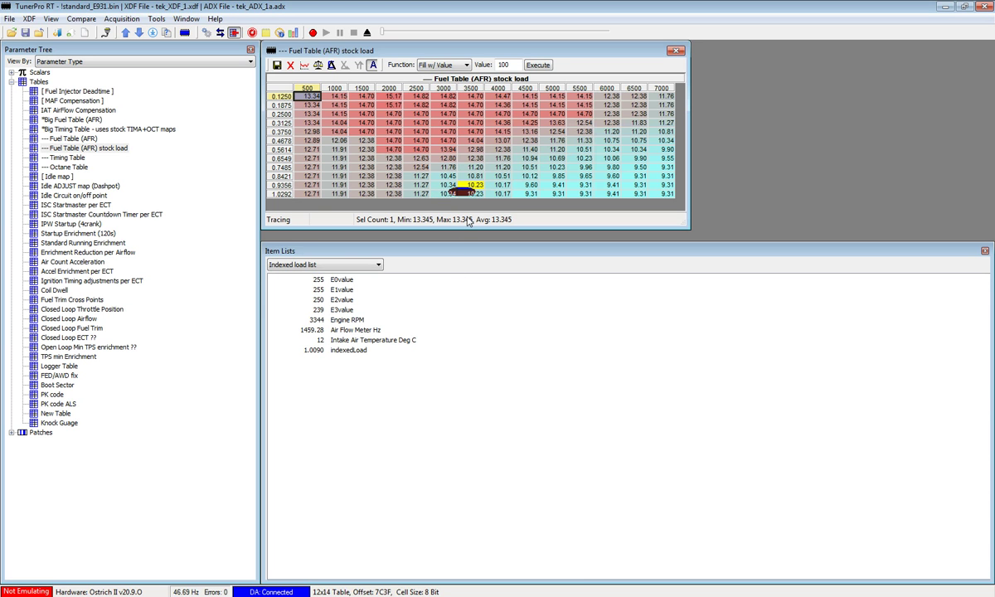
{"action": "left_click", "coordinate": [341, 301]}
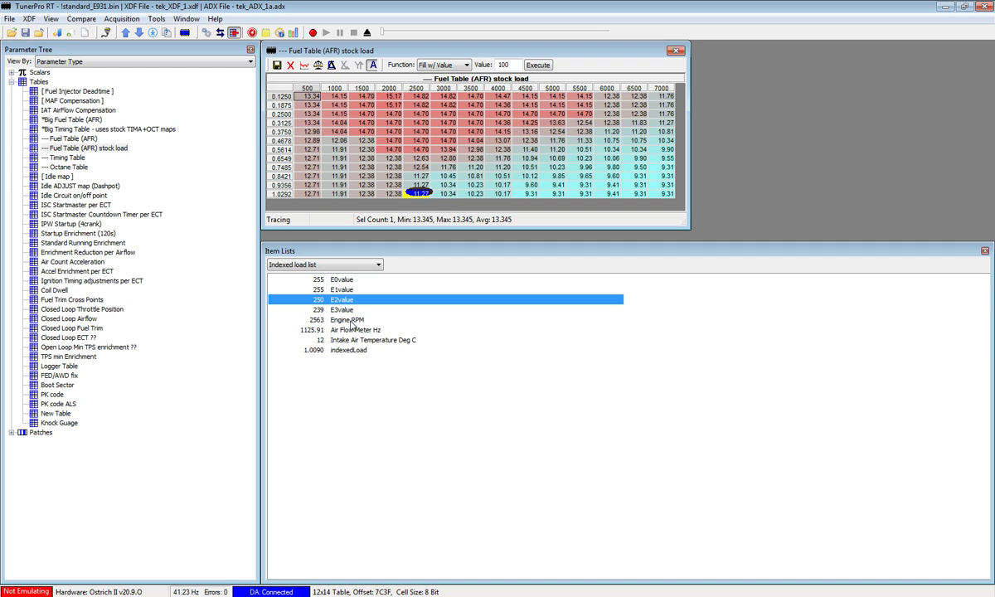
{"action": "left_click", "coordinate": [348, 340]}
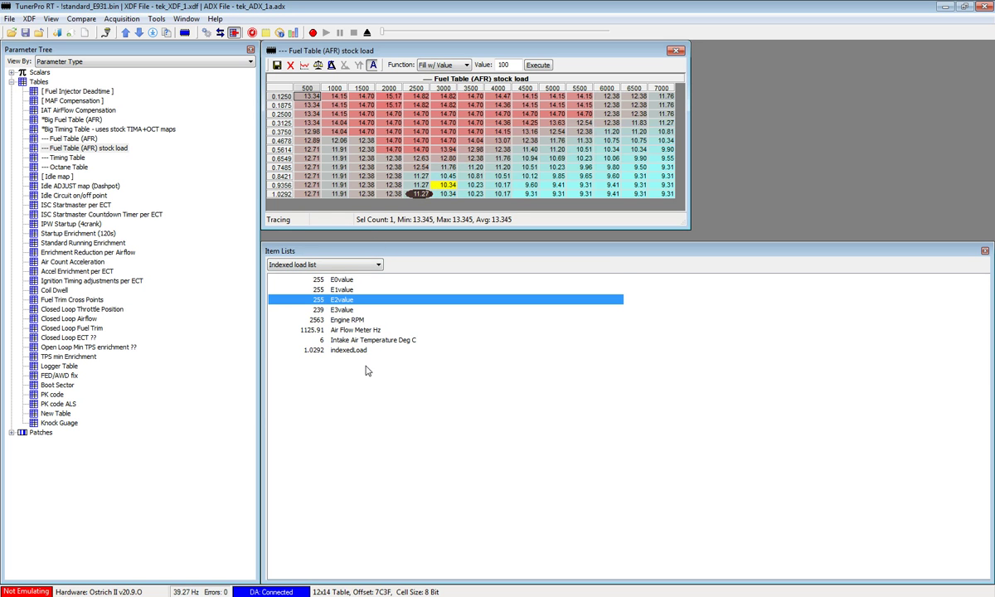
{"action": "left_click", "coordinate": [314, 351]}
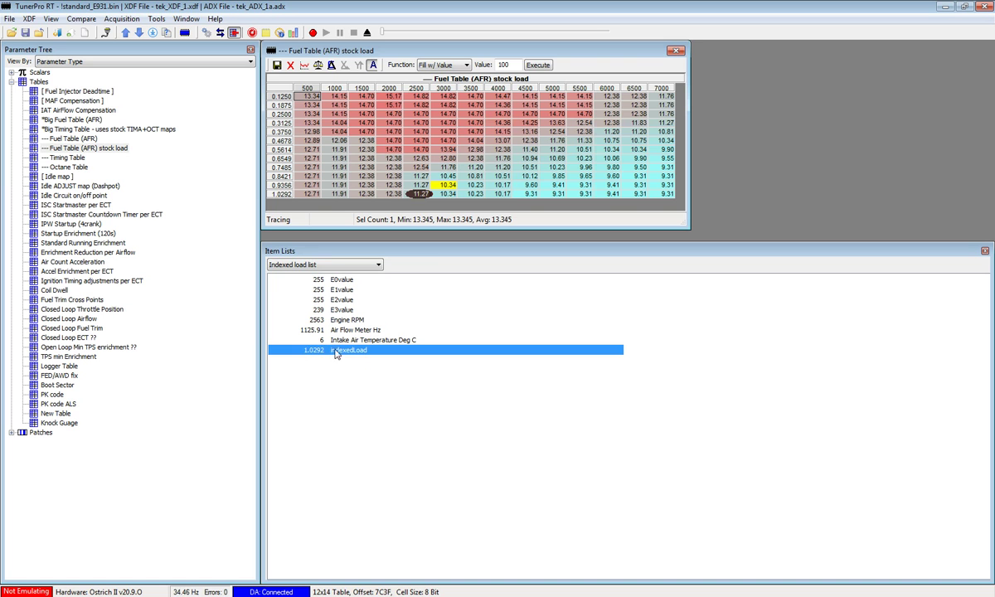
Compare the 1.0292 row's cells at 2500 and 6000–7000 RPM with the live trace and Air Flow Meter Hz reading.
{"action": "left_click", "coordinate": [419, 194]}
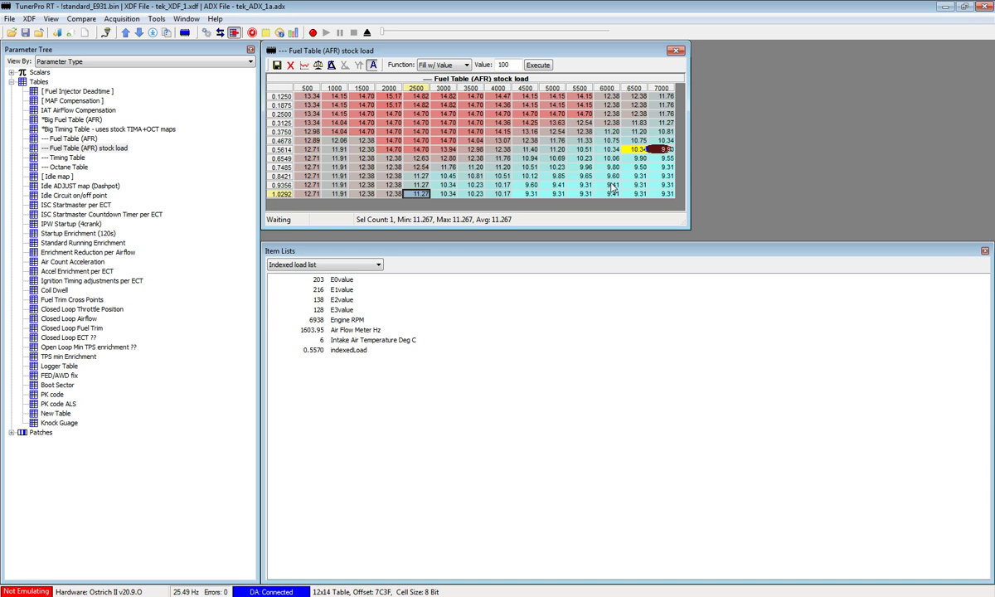
{"action": "left_click", "coordinate": [323, 332]}
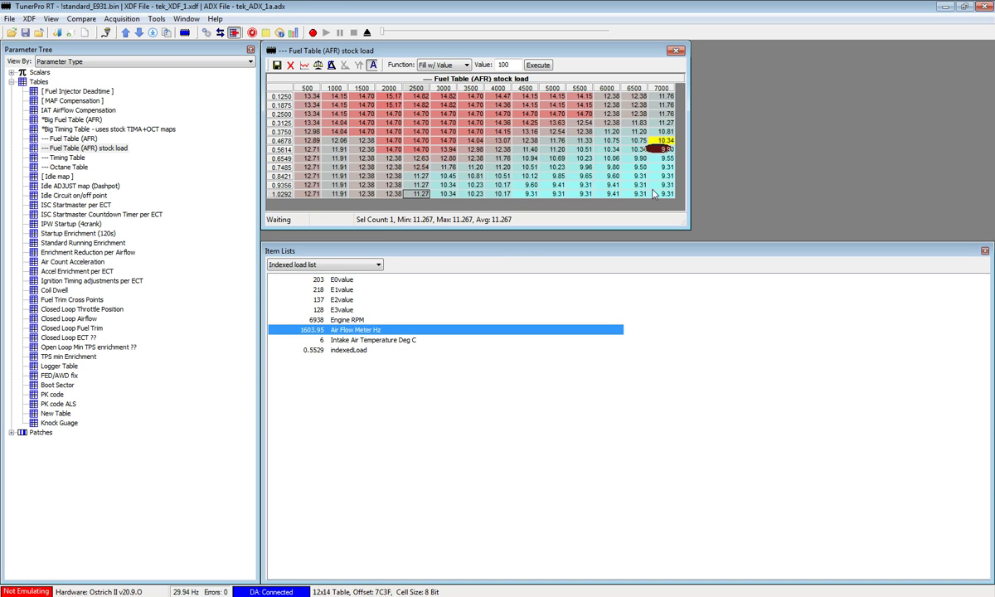
{"action": "left_click", "coordinate": [656, 193]}
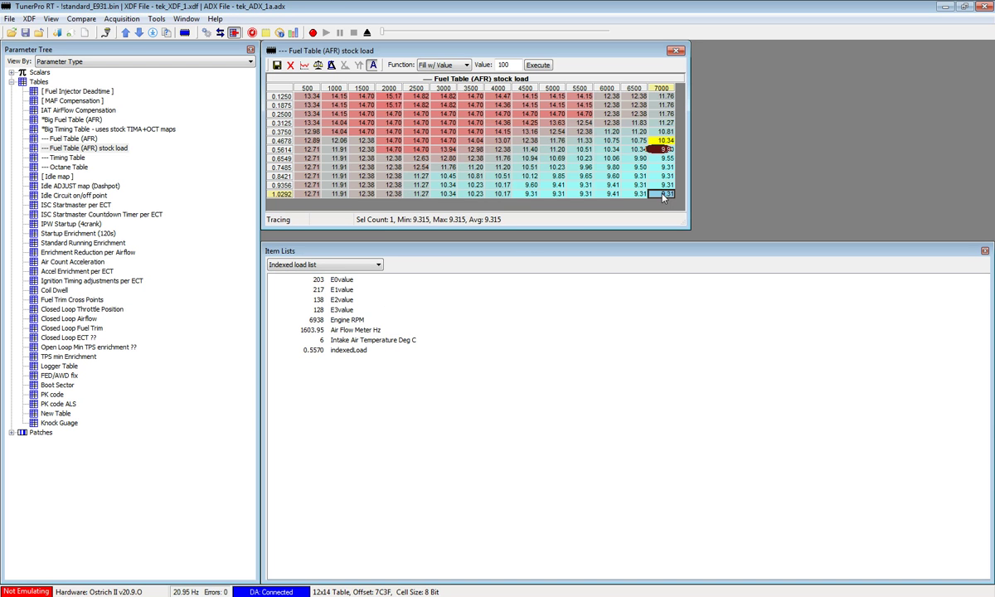
{"action": "left_click", "coordinate": [610, 196], "text": "shift"}
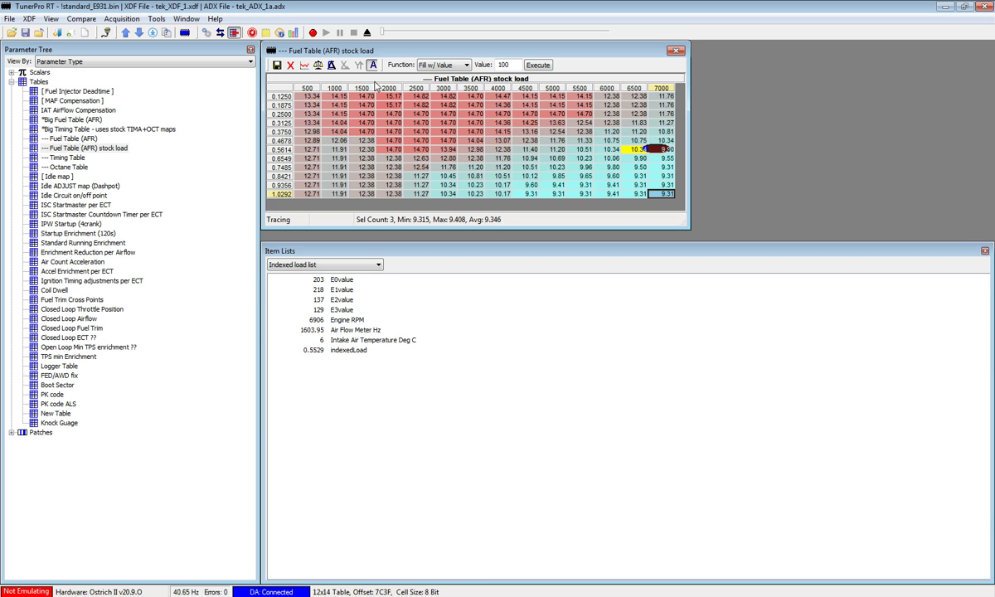
Disconnect data acquisition and close the Fuel Table (AFR) stock load.
{"action": "left_click", "coordinate": [234, 32]}
{"action": "left_click", "coordinate": [676, 50]}
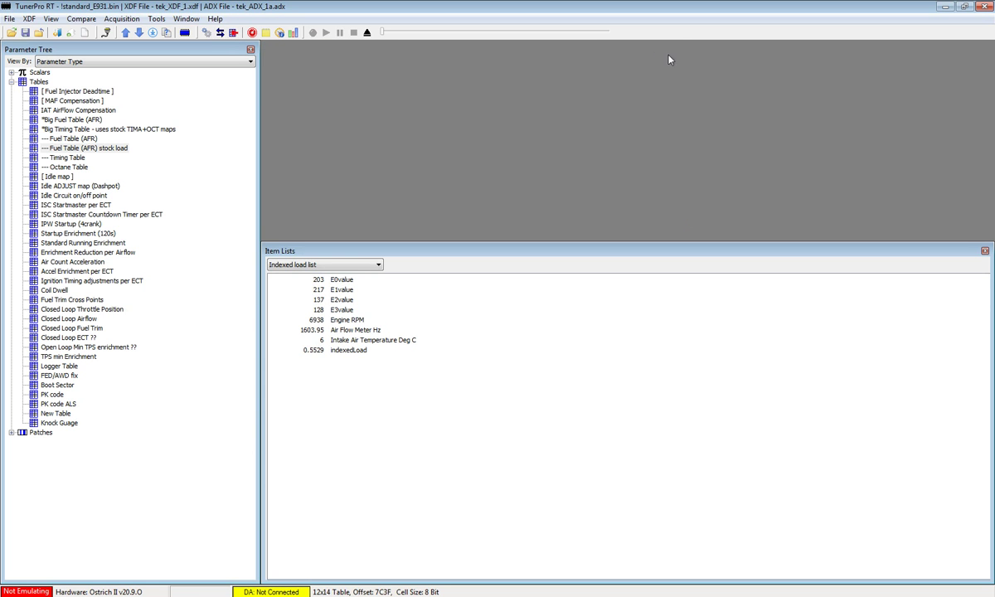
Open the ADX Editor, check the header's version text, and inspect the conversion equation of the indexedLoad value.
{"action": "left_click", "coordinate": [206, 34]}
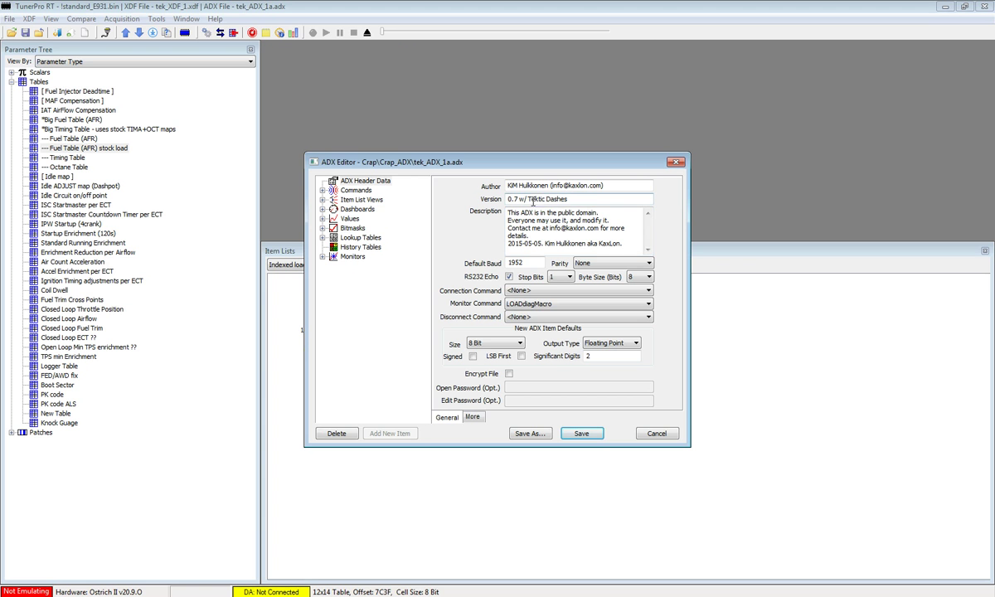
{"action": "double_click", "coordinate": [534, 200]}
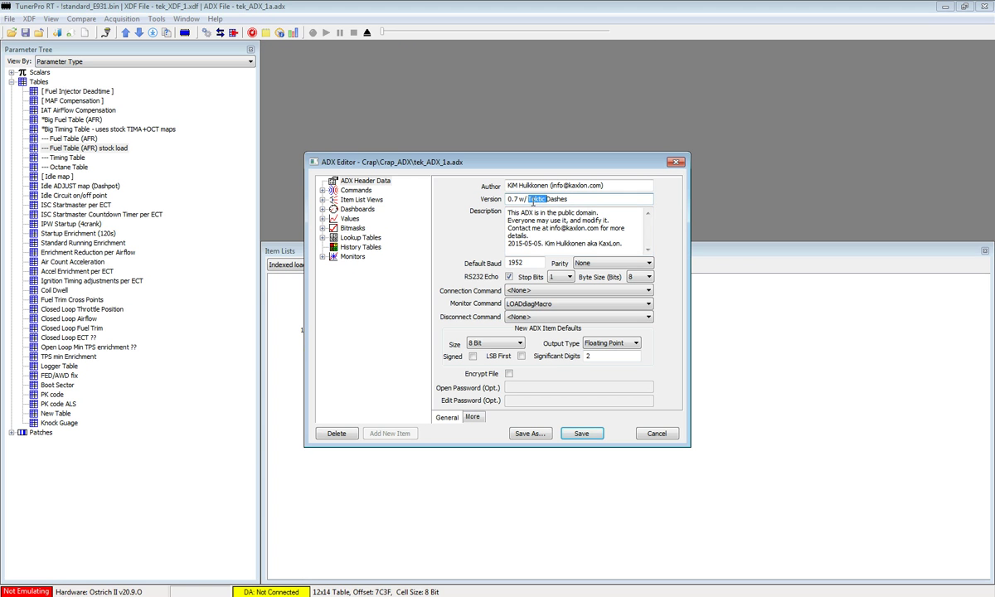
{"action": "left_click", "coordinate": [322, 219]}
{"action": "left_click_drag", "start_coordinate": [425, 220], "coordinate": [365, 361]}
{"action": "left_click", "coordinate": [370, 369]}
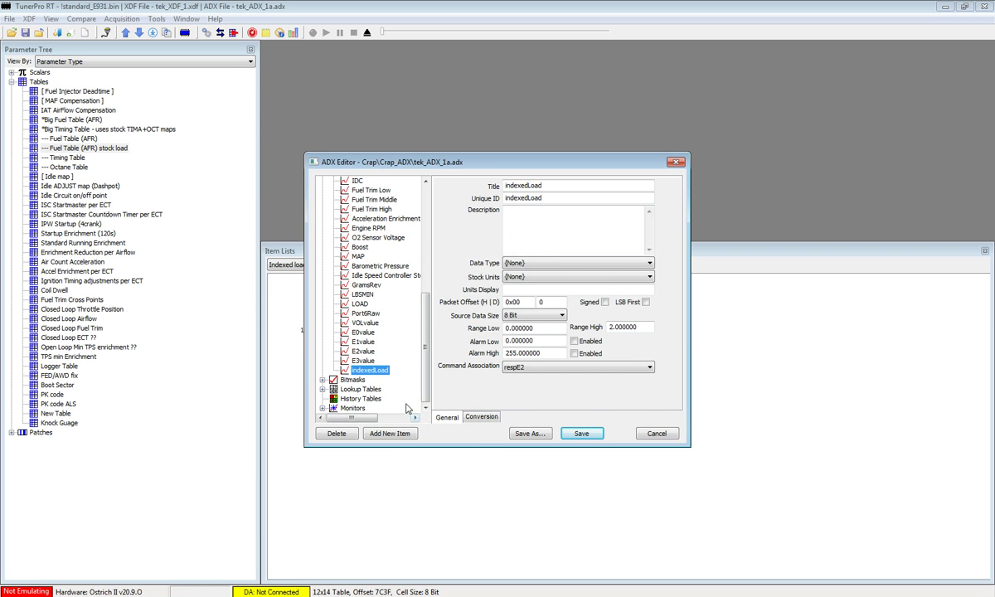
{"action": "left_click", "coordinate": [482, 417]}
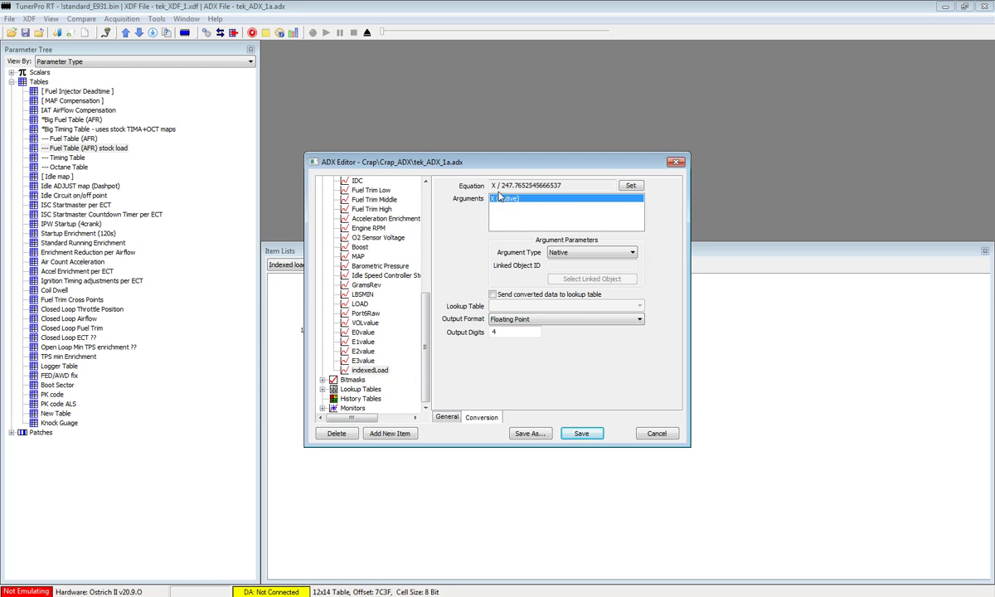
{"action": "left_click_drag", "start_coordinate": [501, 186], "coordinate": [564, 184]}
Switch to the calculator and divide 255 by 1,0292 to check the equation's divisor.
{"action": "key", "text": "alt+Tab"}
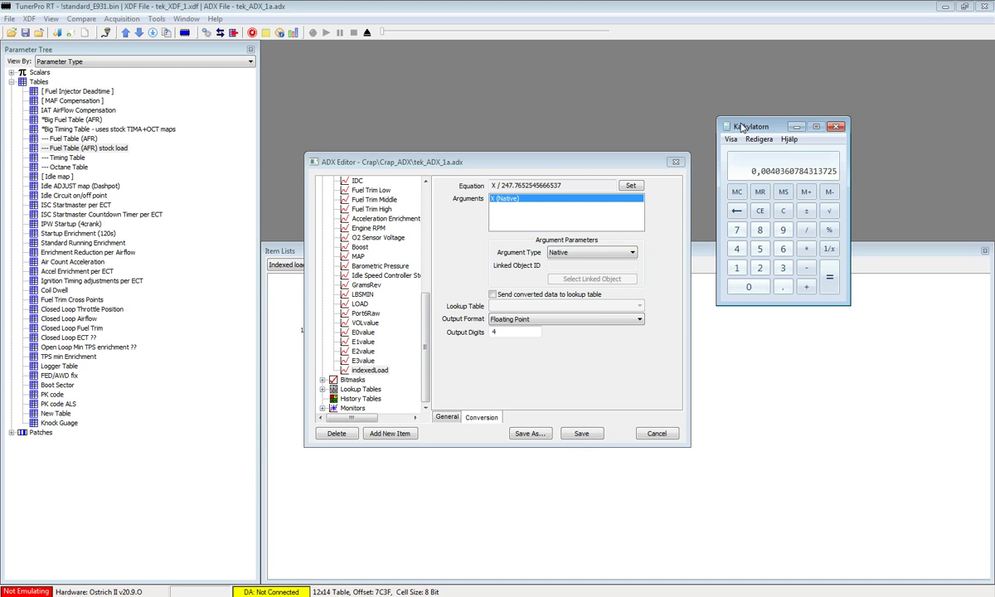
{"action": "key", "text": "Escape"}
{"action": "type", "text": "255"}
{"action": "type", "text": "1"}
{"action": "type", "text": ",0292"}
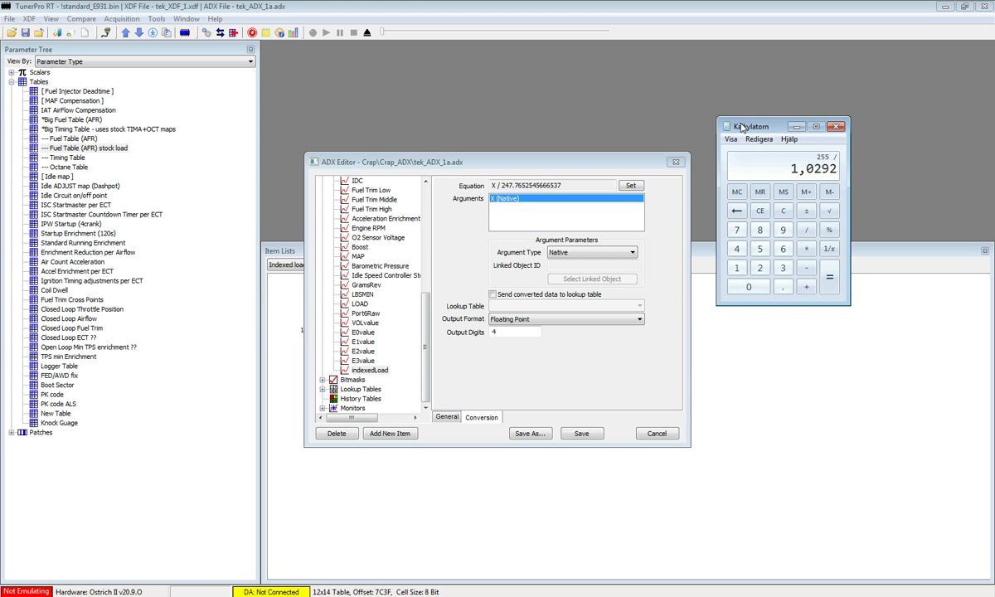
{"action": "key", "text": "Return"}
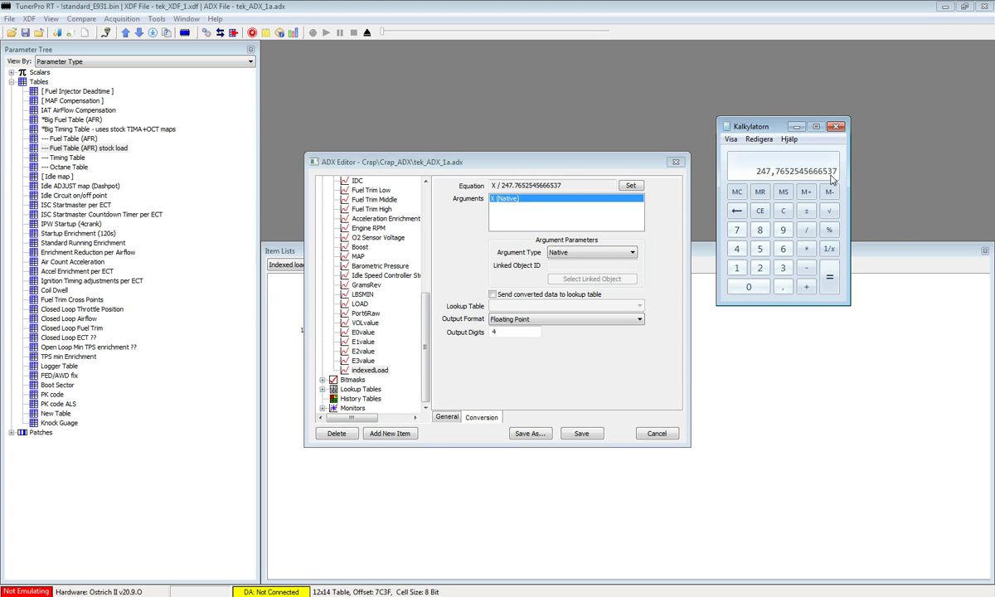
Clear the calculator and compute the inverse factor, 1,0292 divided by 255.
{"action": "key", "text": "Escape"}
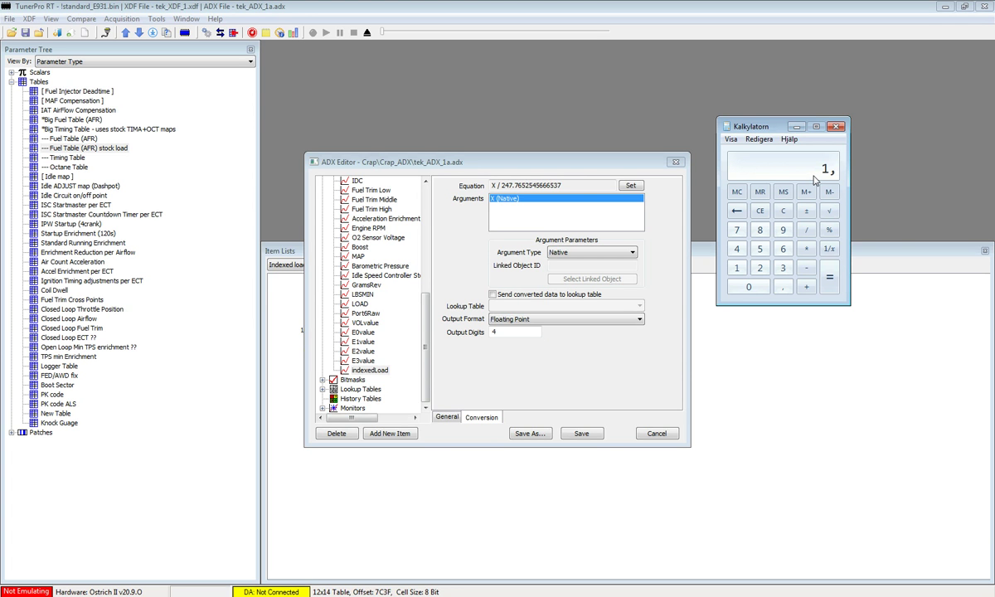
{"action": "type", "text": "0"}
{"action": "type", "text": "292 / "}
{"action": "type", "text": "25"}
{"action": "key", "text": "Return"}
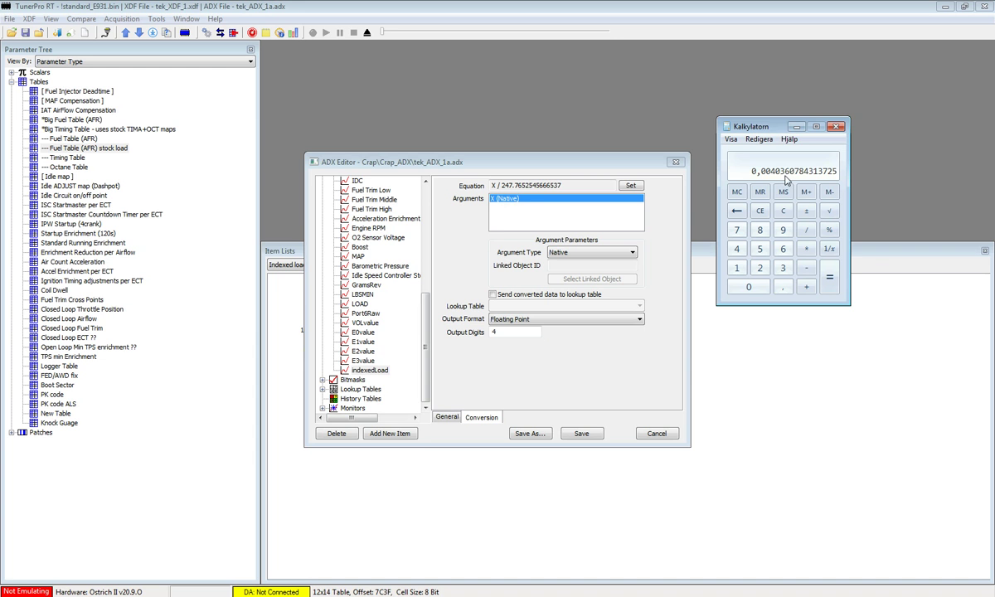
Return to the ADX Editor, inspect the equation's division operator, and review the indexedLoad entry in the Indexed load list item view.
{"action": "left_click", "coordinate": [496, 185]}
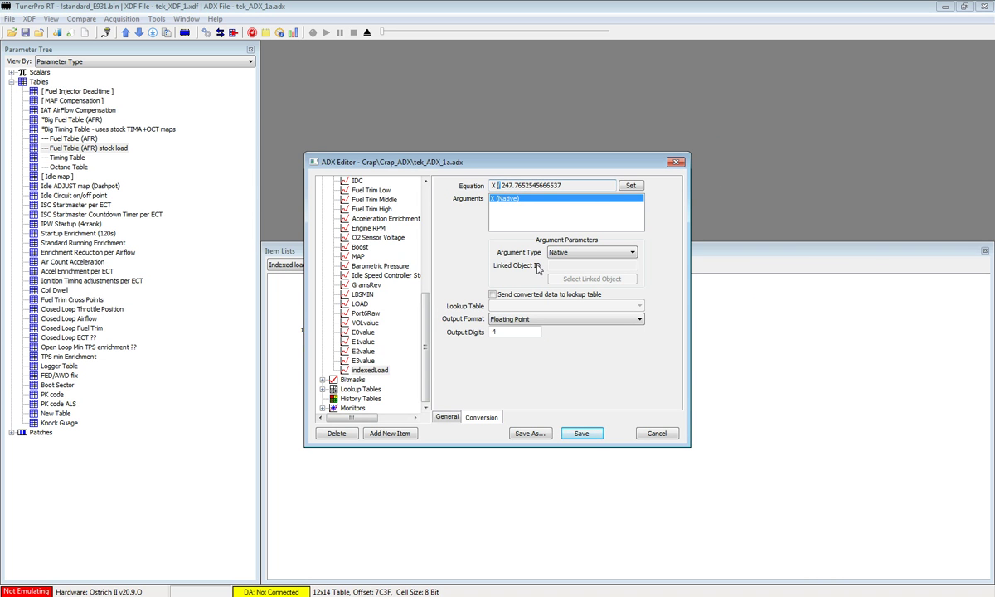
{"action": "left_click_drag", "start_coordinate": [426, 365], "coordinate": [431, 261]}
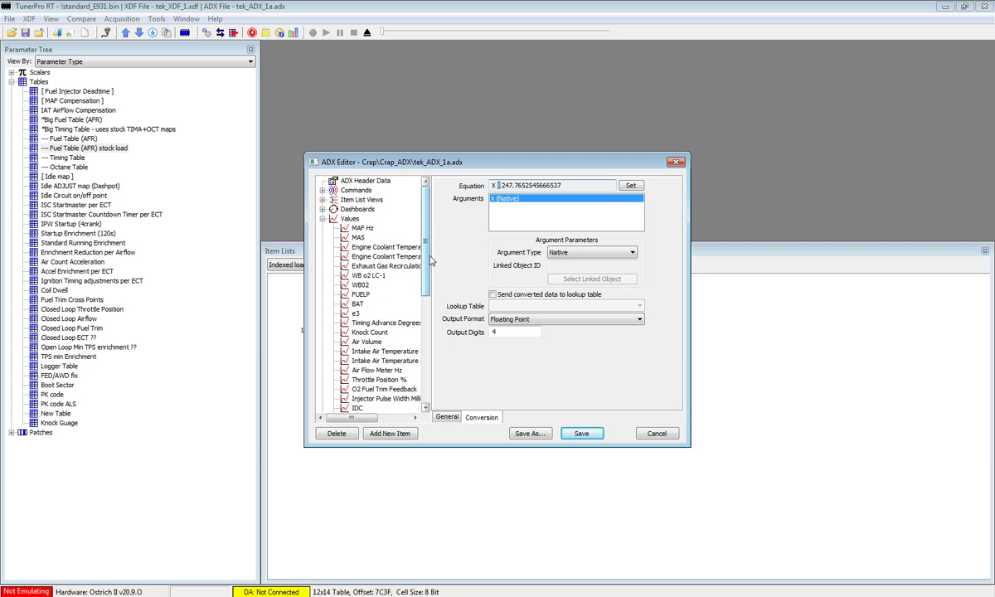
{"action": "left_click", "coordinate": [323, 200]}
{"action": "left_click", "coordinate": [354, 209]}
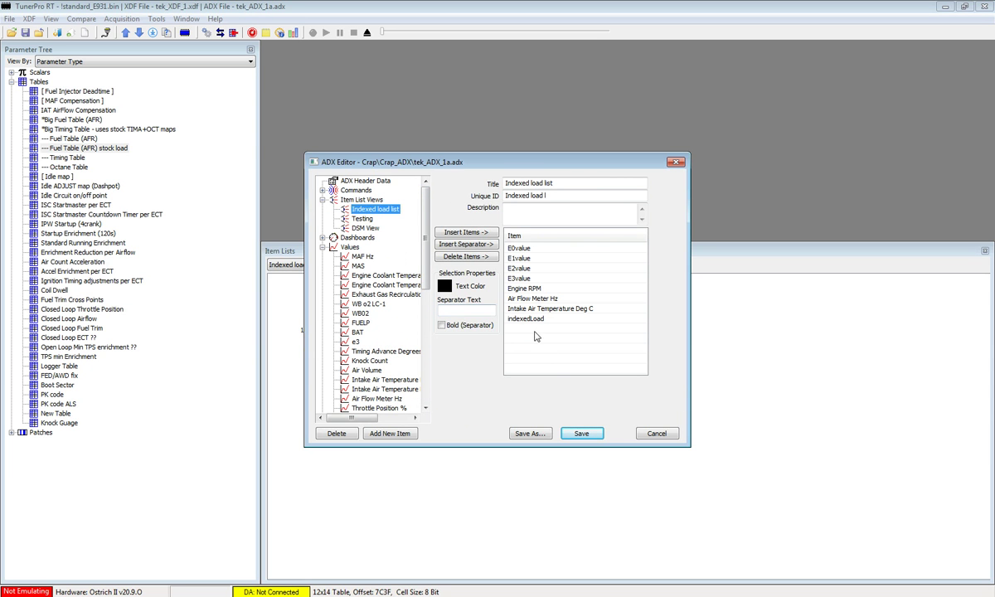
{"action": "left_click", "coordinate": [536, 319]}
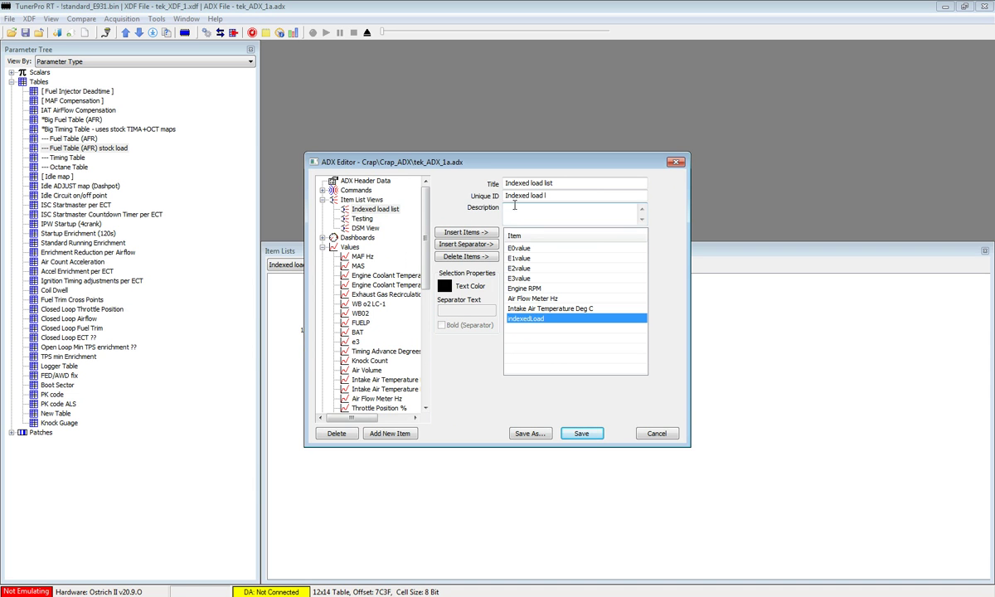
Check the ADX header's monitor command, inspect the command list of the LOADdiagMacro macro, and close the ADX Editor without saving.
{"action": "left_click", "coordinate": [355, 180]}
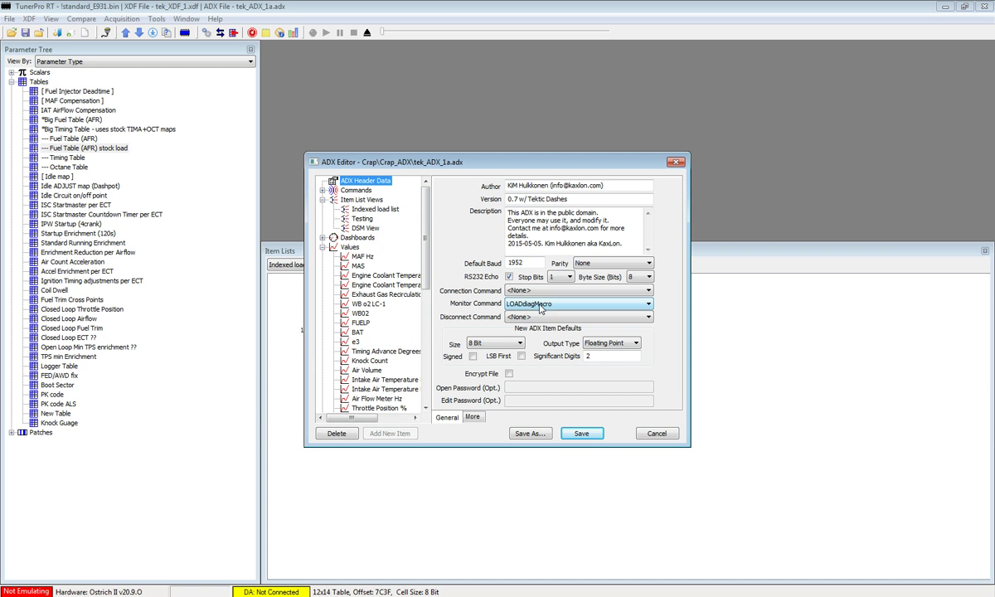
{"action": "left_click", "coordinate": [323, 190]}
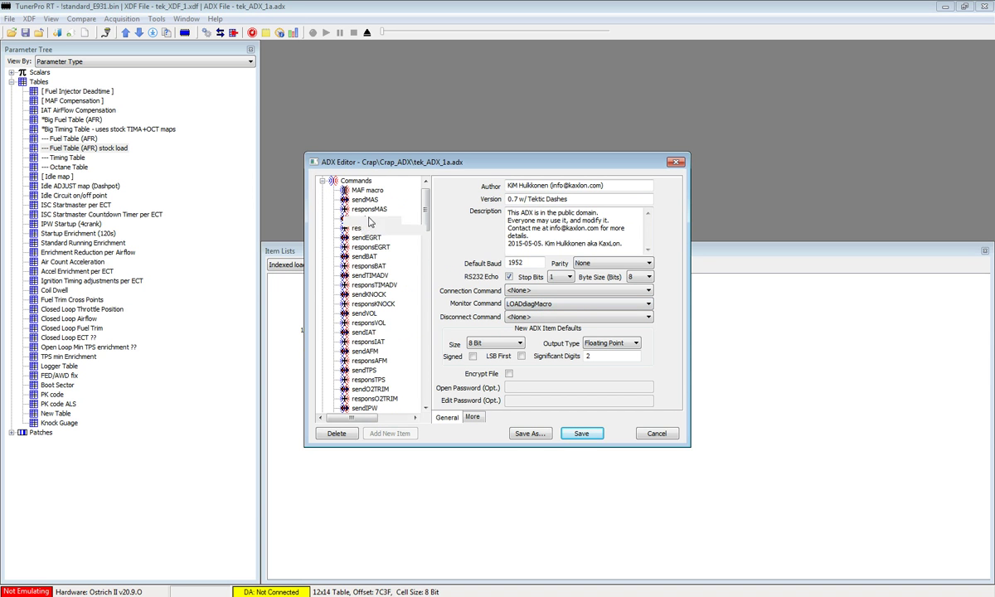
{"action": "left_click_drag", "start_coordinate": [425, 200], "coordinate": [435, 305]}
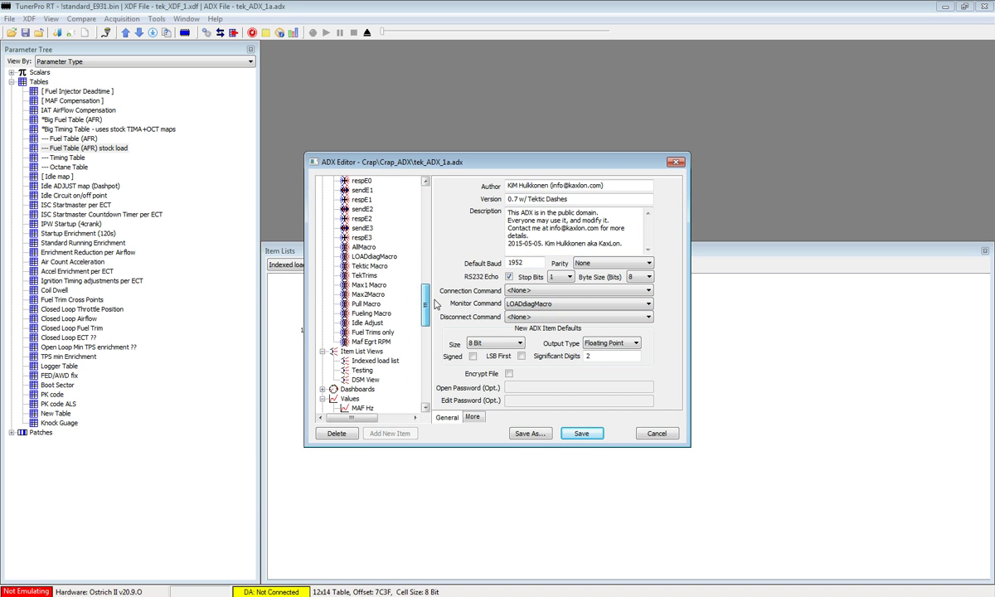
{"action": "left_click", "coordinate": [375, 256]}
{"action": "left_click_drag", "start_coordinate": [642, 276], "coordinate": [645, 324]}
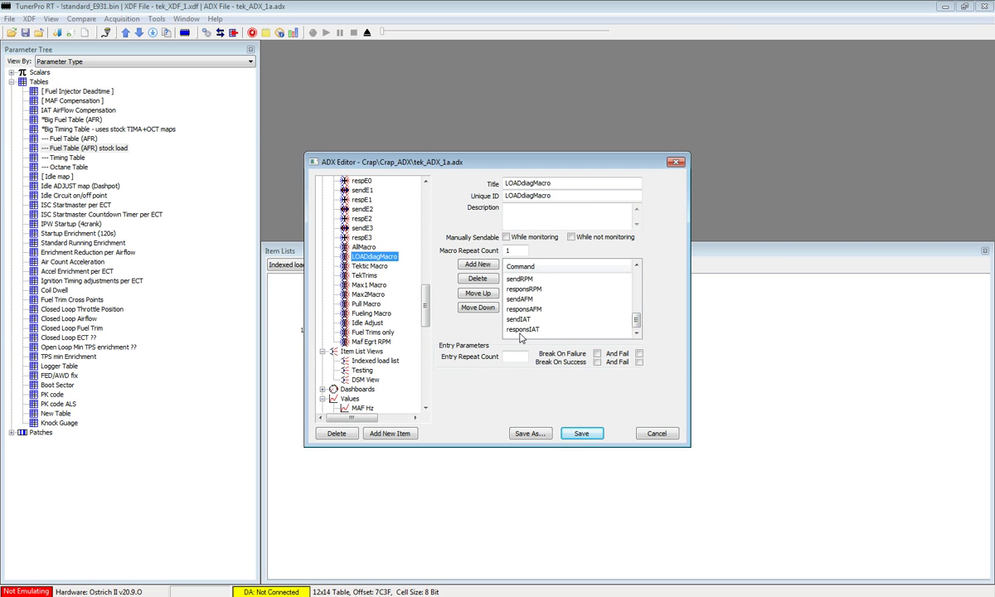
{"action": "scroll", "coordinate": [407, 293], "scroll_direction": "up", "scroll_amount": 10}
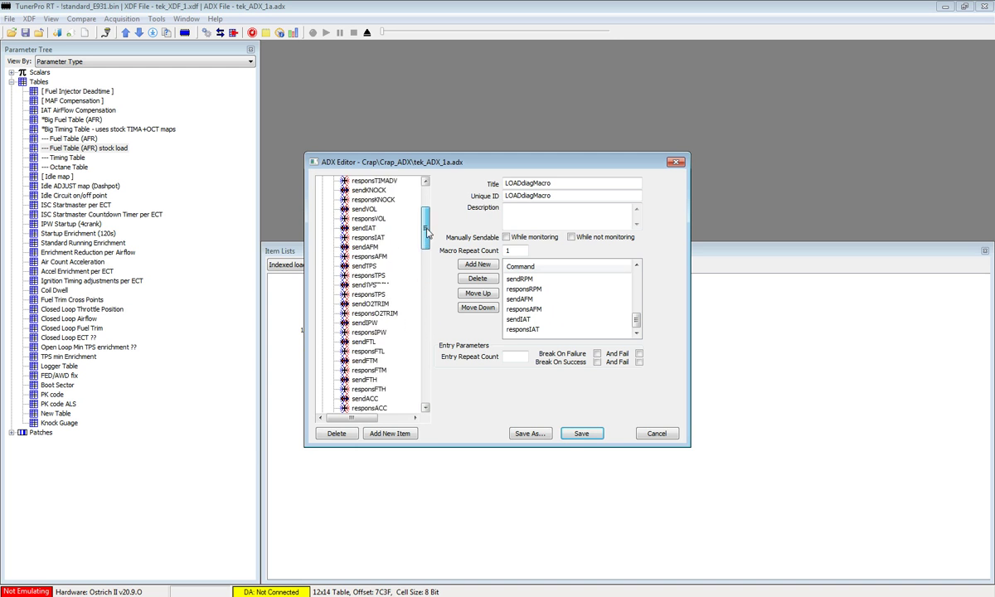
{"action": "left_click", "coordinate": [657, 434]}
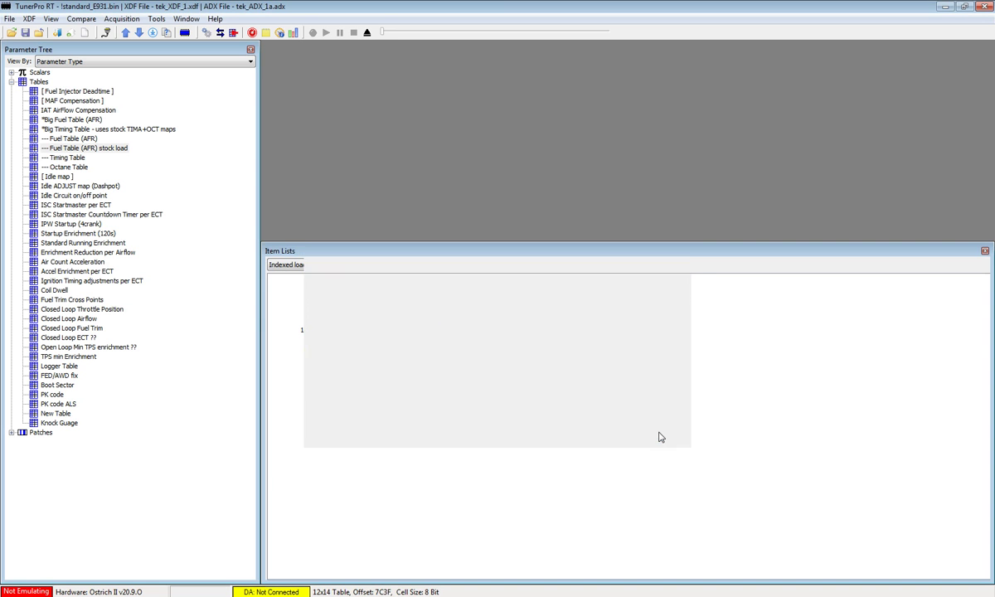
Open the XDF properties of the "--- Fuel Table (AFR) stock load" table and inspect its title and row labels.
{"action": "left_click", "coordinate": [83, 138]}
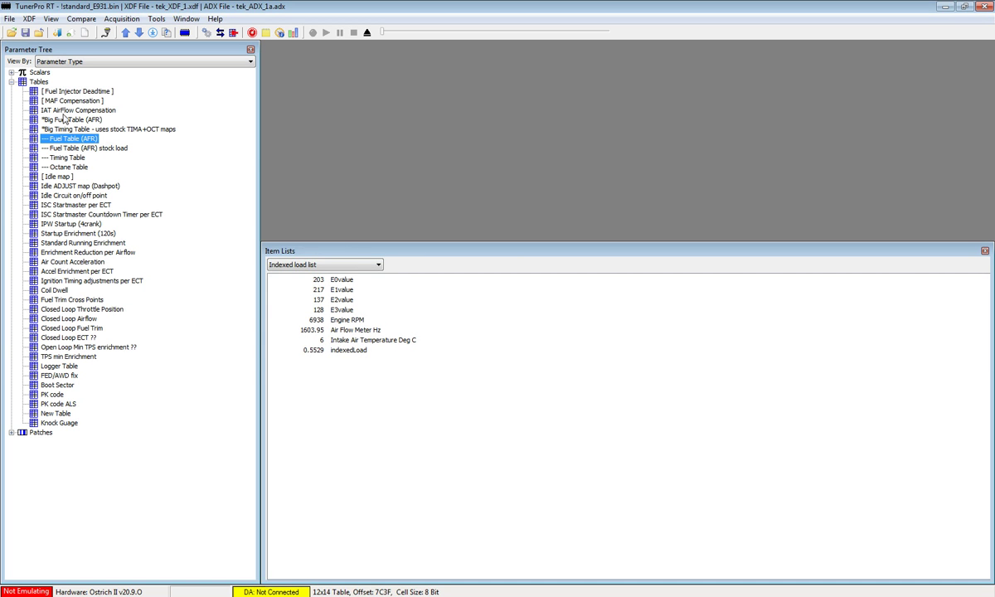
{"action": "left_click", "coordinate": [81, 149]}
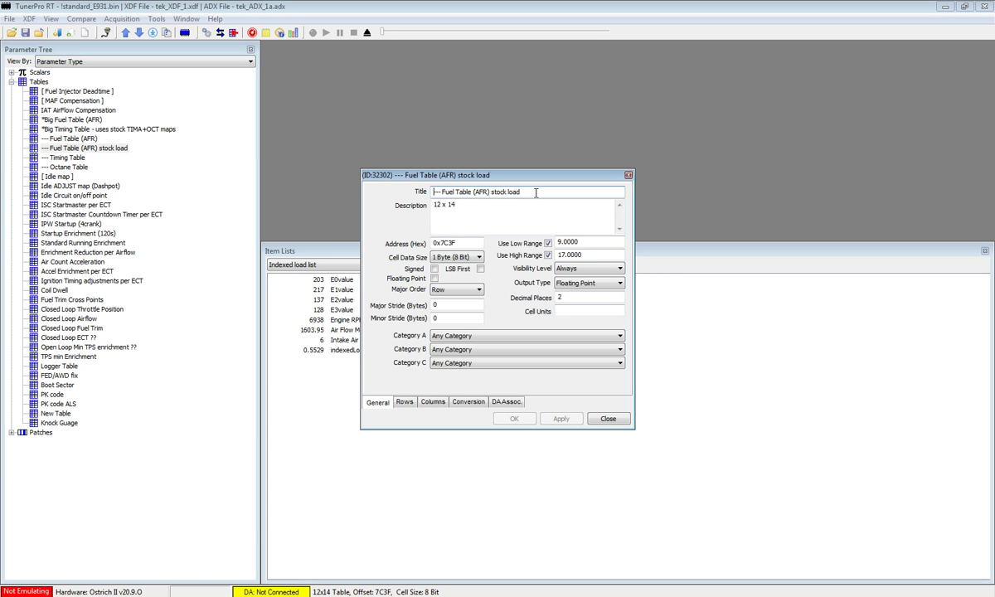
{"action": "left_click_drag", "start_coordinate": [536, 193], "coordinate": [502, 197]}
{"action": "left_click", "coordinate": [405, 403]}
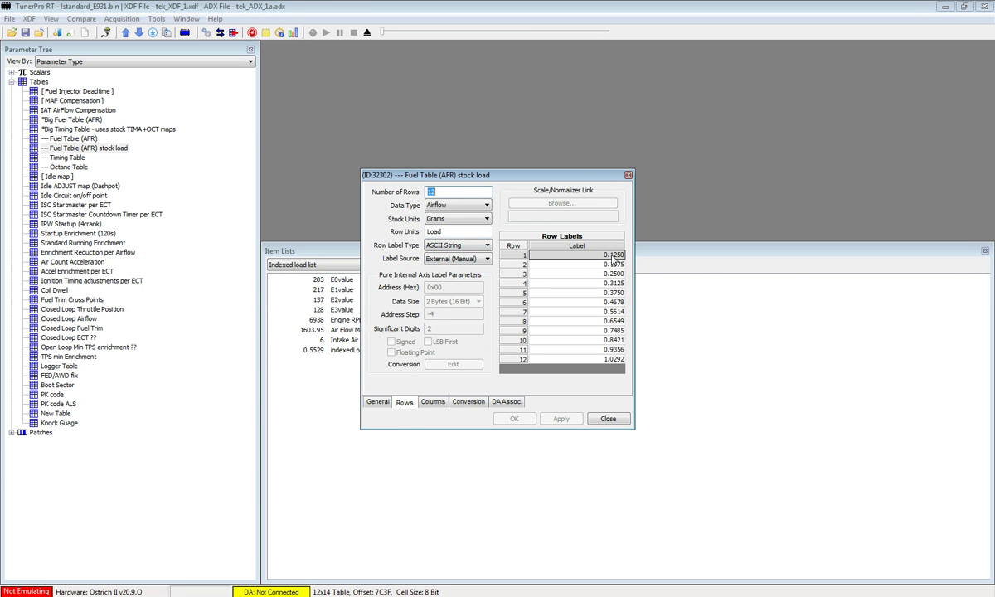
{"action": "left_click_drag", "start_coordinate": [578, 176], "coordinate": [596, 134]}
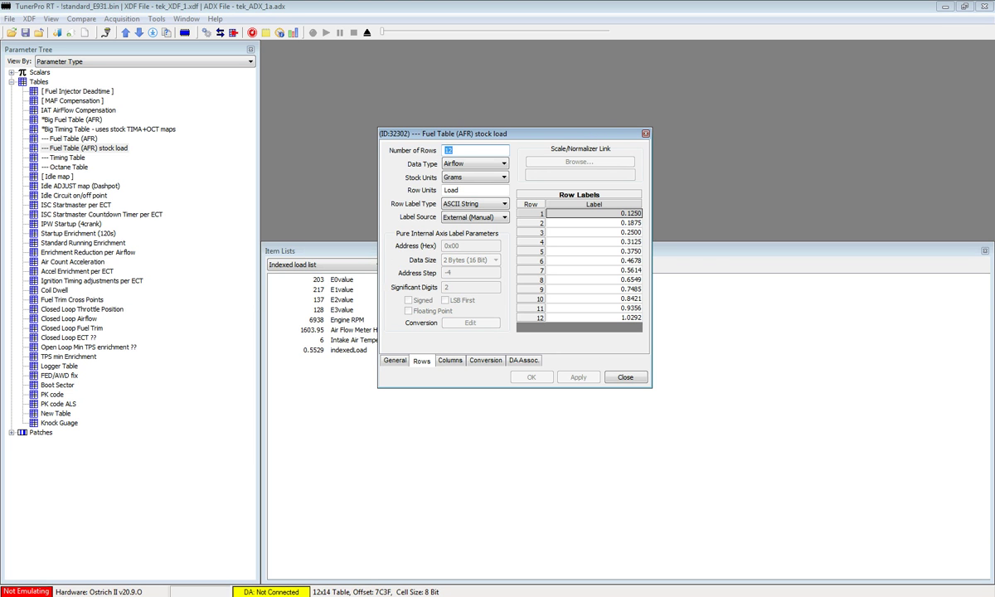
Switch to Notepad++ and compare the row and gRev/2 values in the new 2 note with the load index comments in the !standard_E932_E931_source.asm file.
{"action": "key", "text": "alt+Tab"}
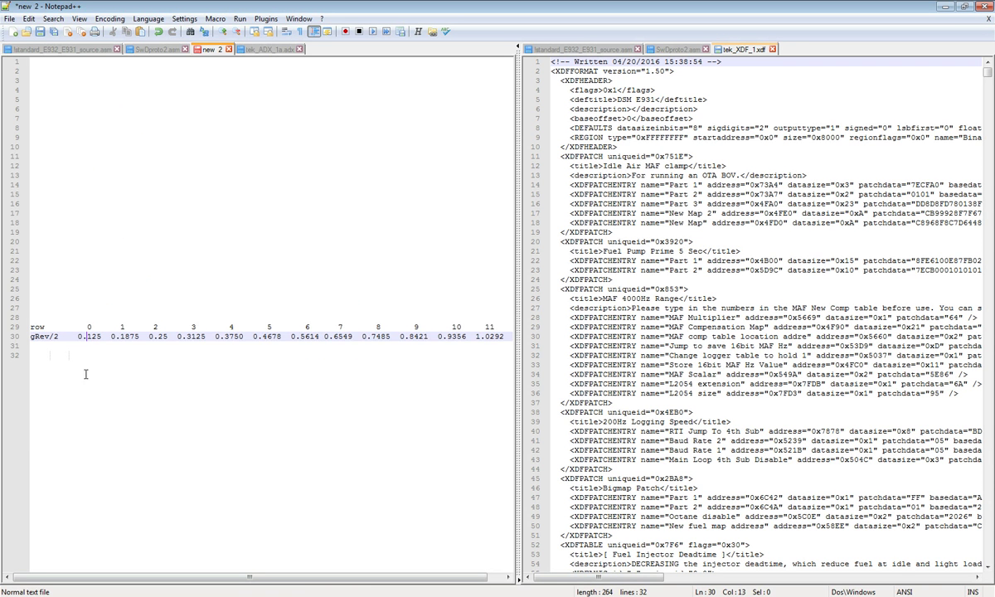
{"action": "left_click_drag", "start_coordinate": [31, 327], "coordinate": [506, 334]}
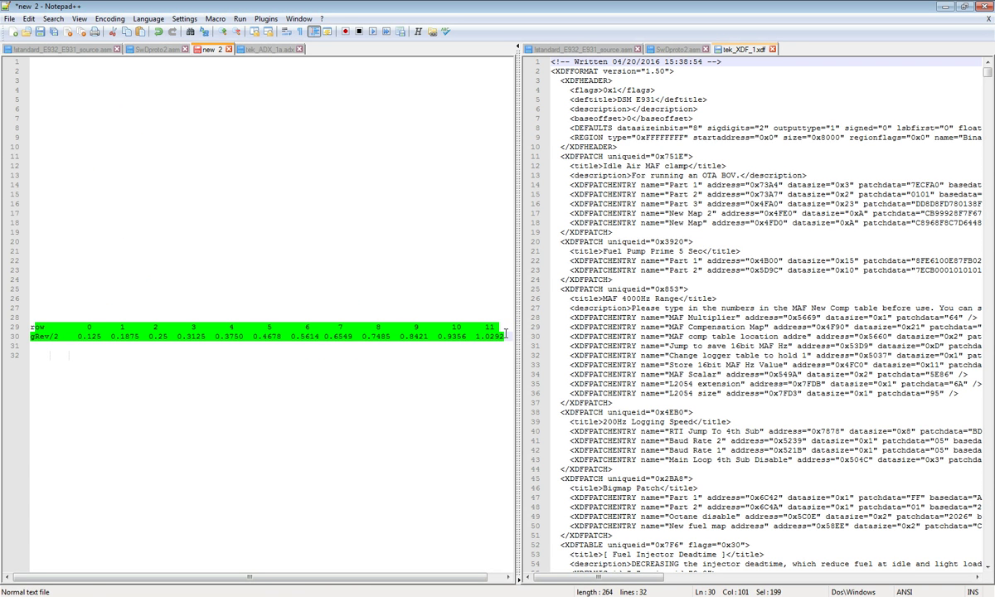
{"action": "left_click", "coordinate": [71, 49]}
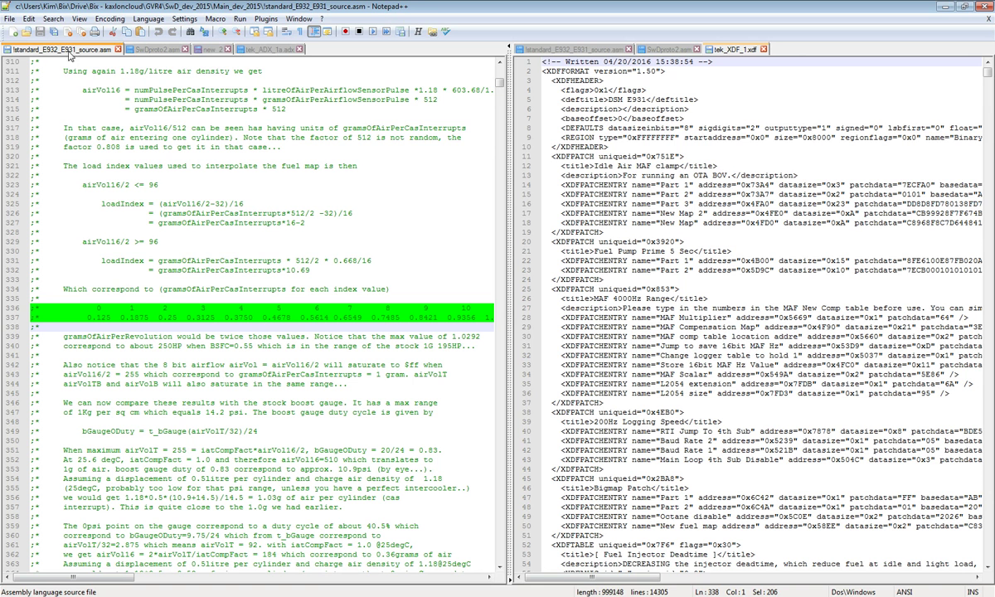
{"action": "left_click", "coordinate": [264, 49]}
{"action": "left_click", "coordinate": [199, 50]}
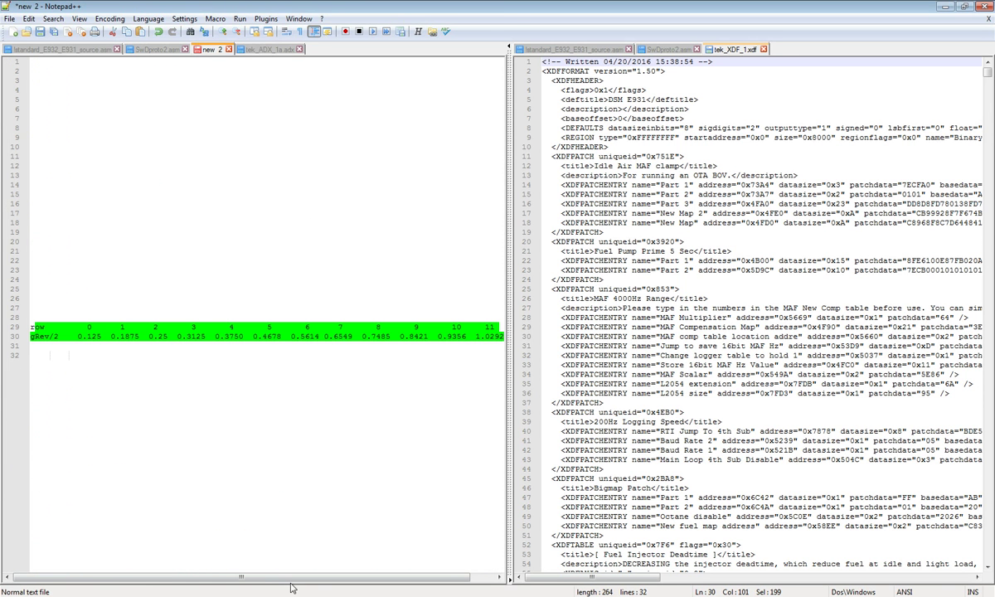
Return to TunerPro RT and link the stock-load fuel table's Y axis explicitly to the indexedLoad item, accepting the table properties.
{"action": "key", "text": "alt+Tab"}
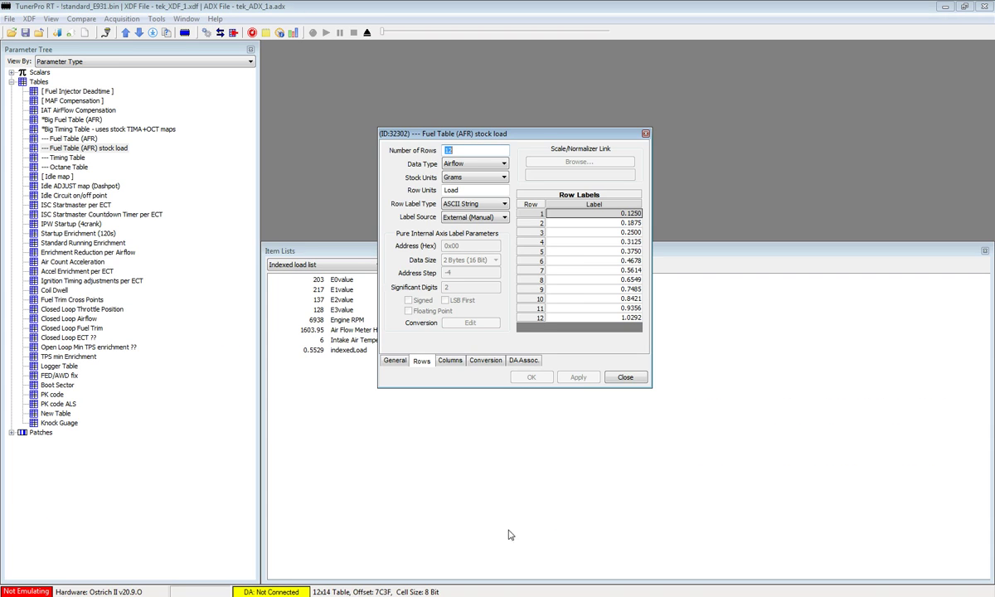
{"action": "left_click", "coordinate": [527, 362]}
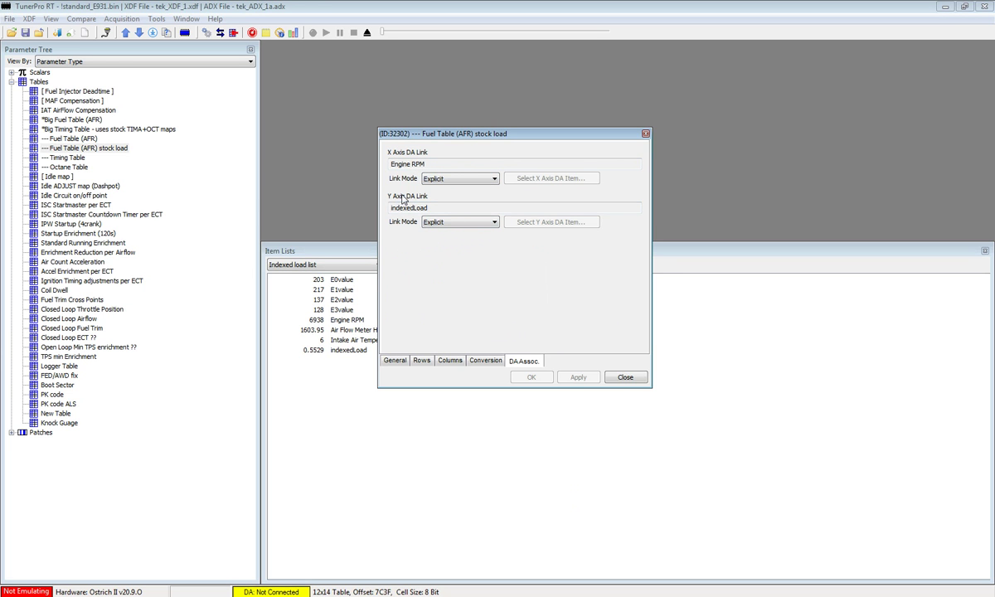
{"action": "left_click", "coordinate": [450, 225]}
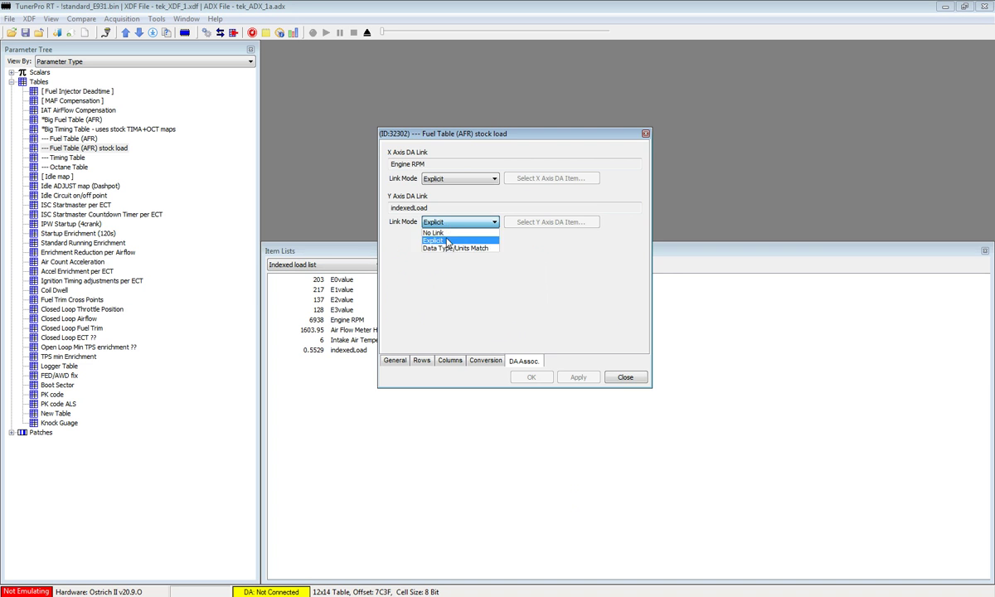
{"action": "left_click", "coordinate": [423, 233]}
{"action": "left_click", "coordinate": [574, 222]}
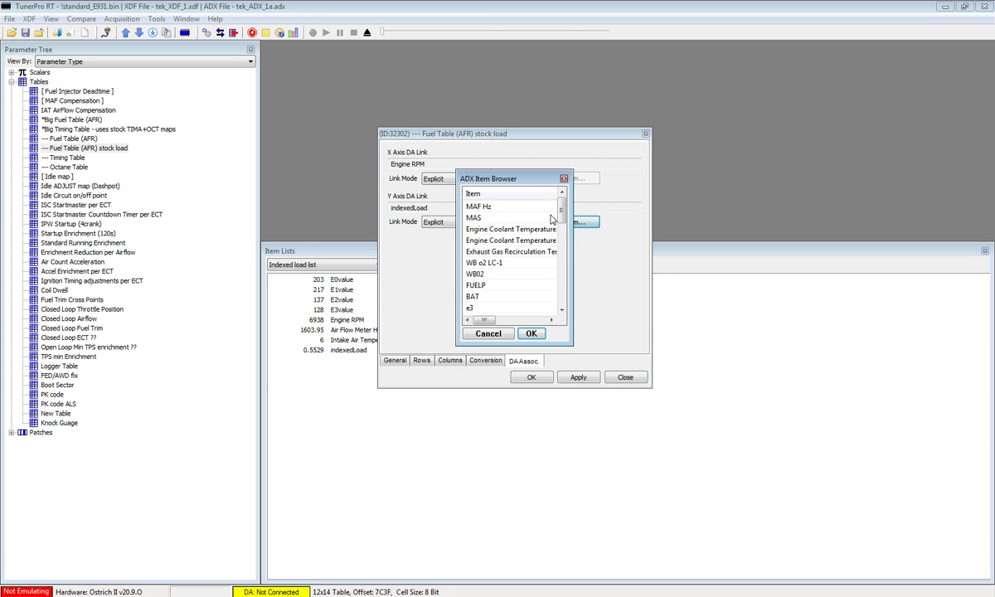
{"action": "scroll", "coordinate": [567, 240], "scroll_direction": "down", "scroll_amount": 3}
{"action": "left_click_drag", "start_coordinate": [567, 240], "coordinate": [571, 299]}
{"action": "left_click", "coordinate": [487, 308]}
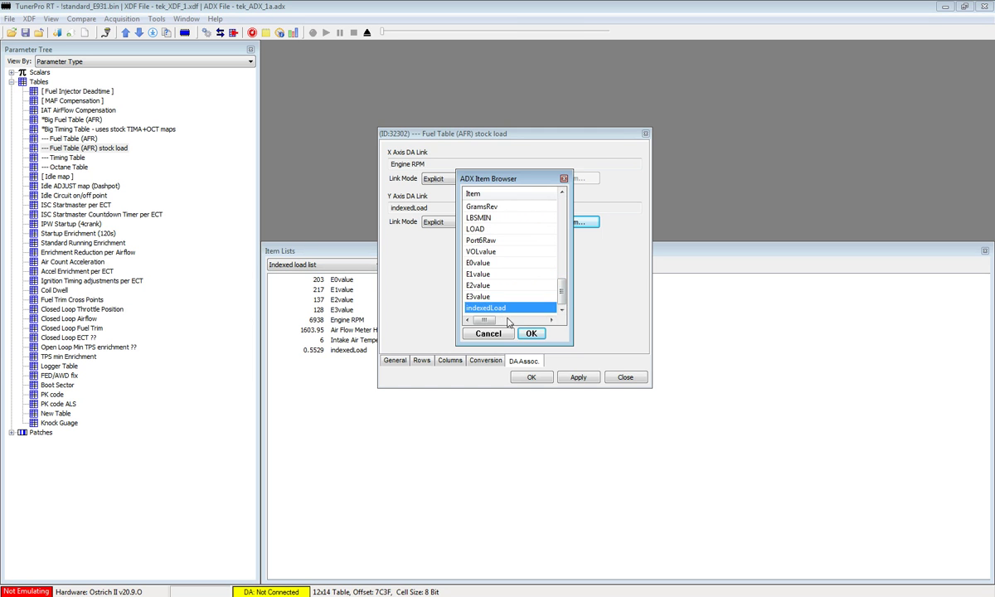
{"action": "left_click", "coordinate": [531, 334]}
{"action": "left_click", "coordinate": [534, 379]}
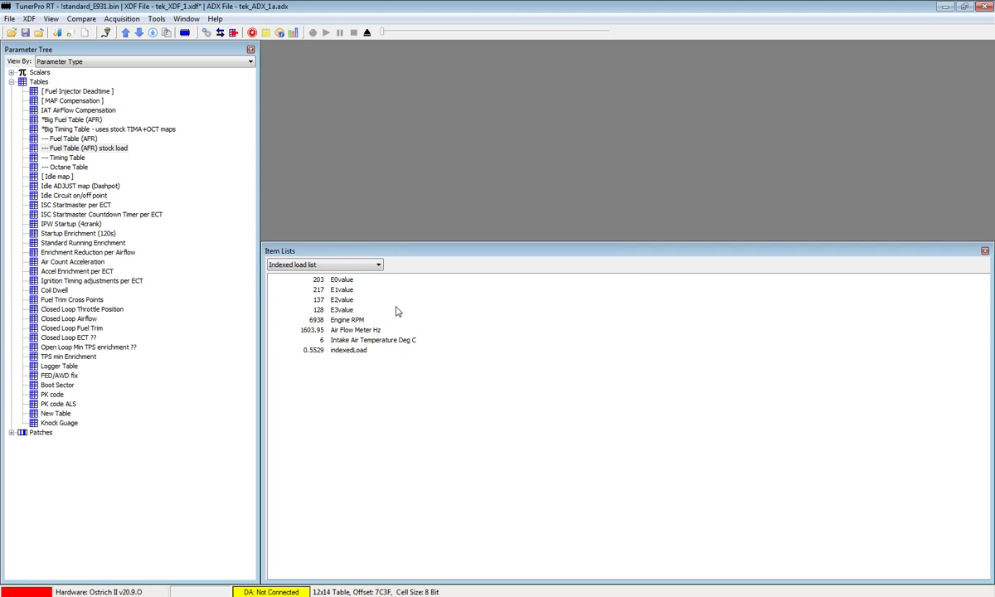
Open the stock-load fuel table and connect data acquisition with table tracing enabled to watch the live cell.
{"action": "double_click", "coordinate": [120, 149]}
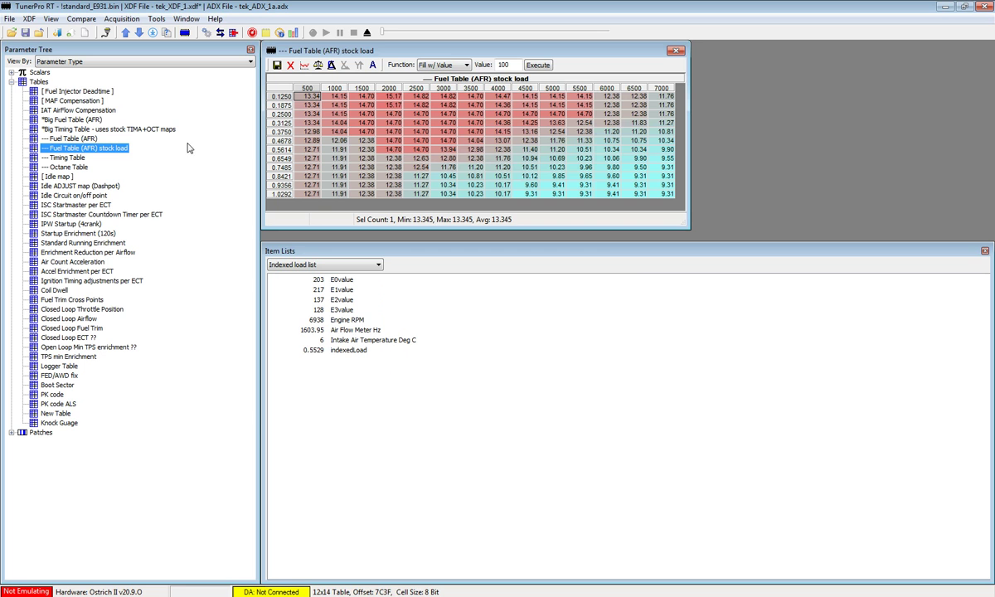
{"action": "left_click", "coordinate": [206, 32]}
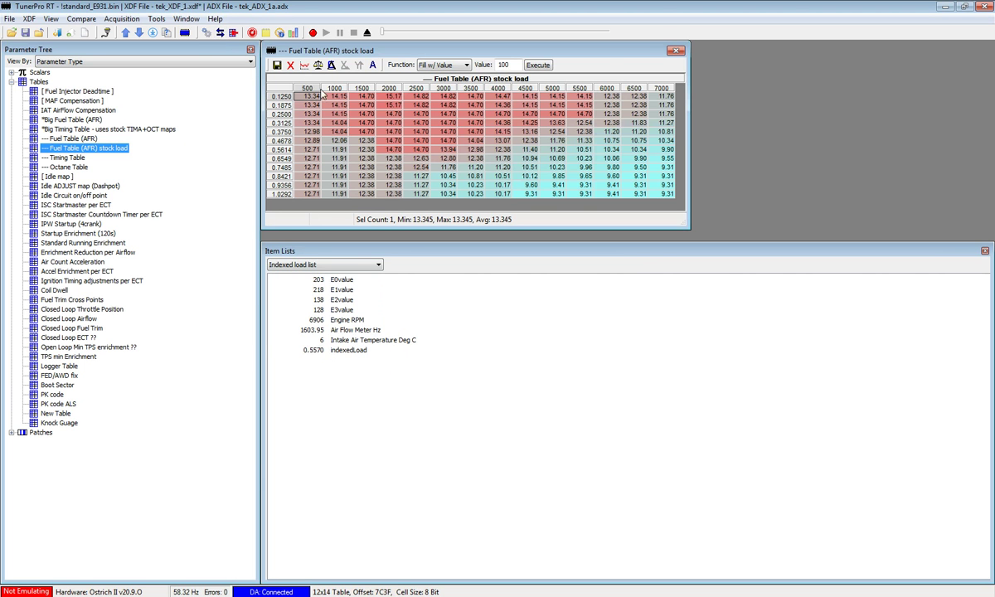
{"action": "left_click", "coordinate": [233, 34]}
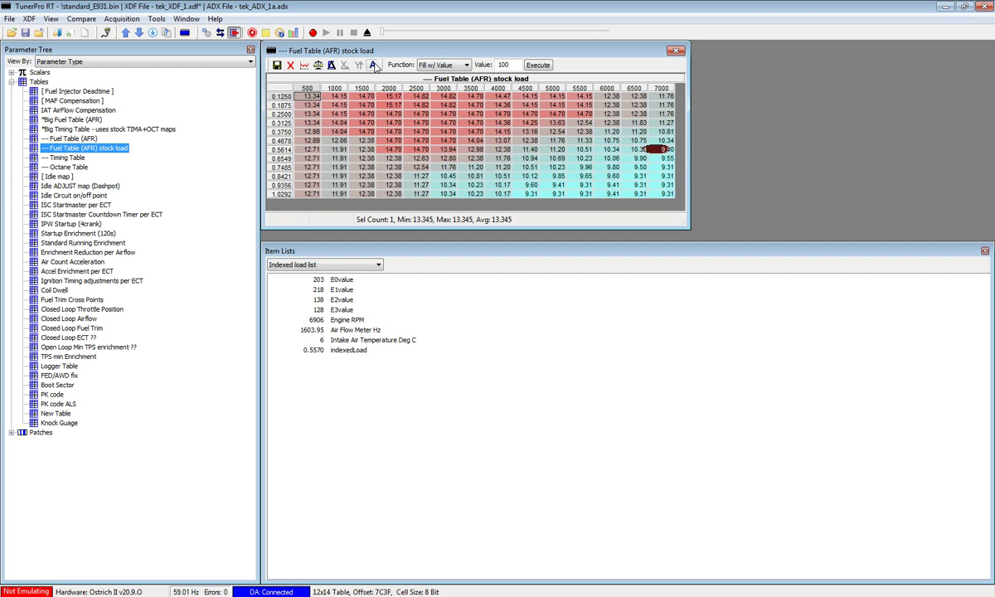
Turn the fuel table's A mode on and off again, and end the live trace by disconnecting data acquisition and closing the table.
{"action": "left_click", "coordinate": [374, 66]}
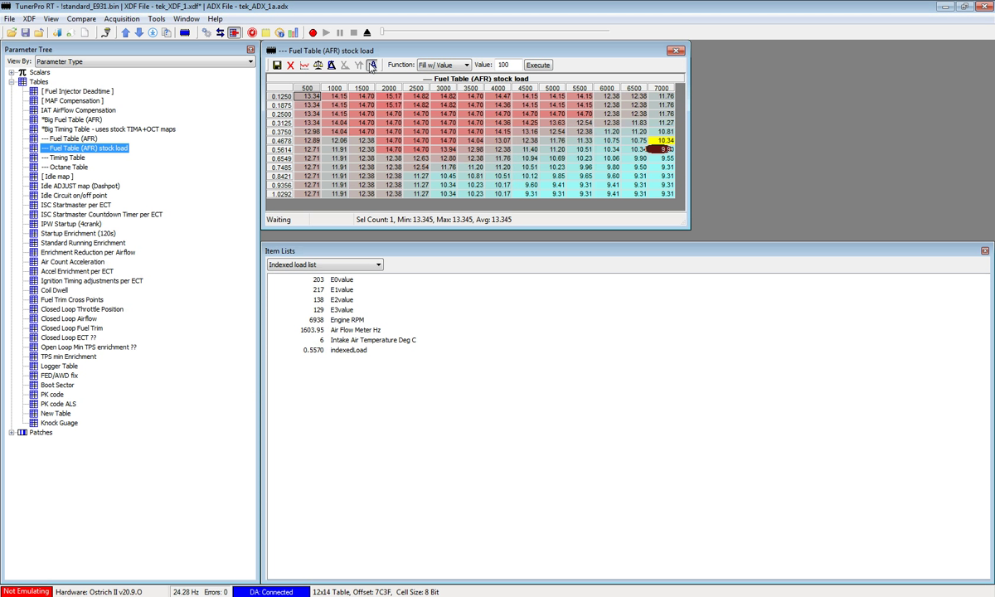
{"action": "left_click", "coordinate": [374, 66]}
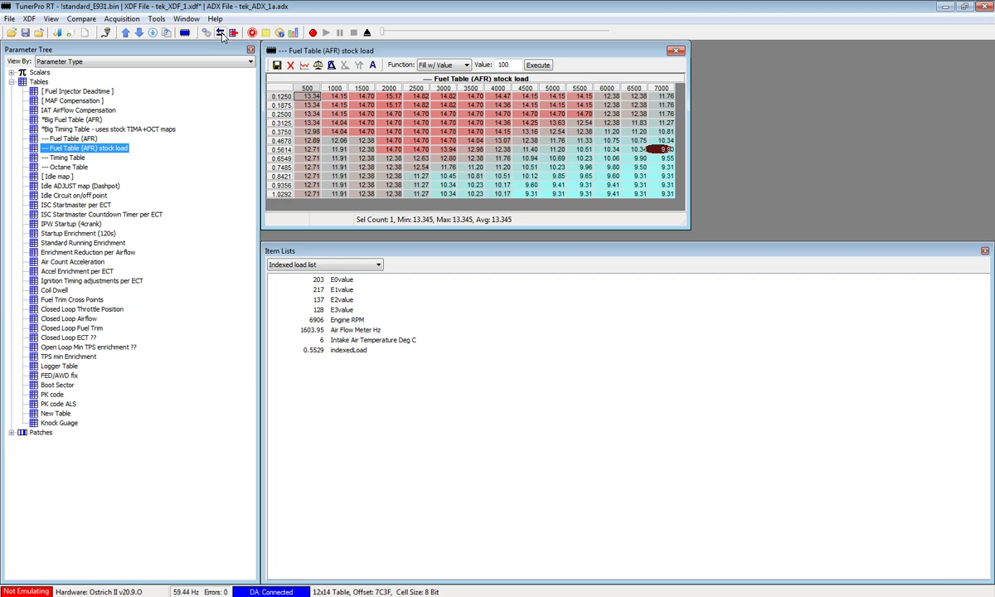
{"action": "left_click", "coordinate": [220, 34]}
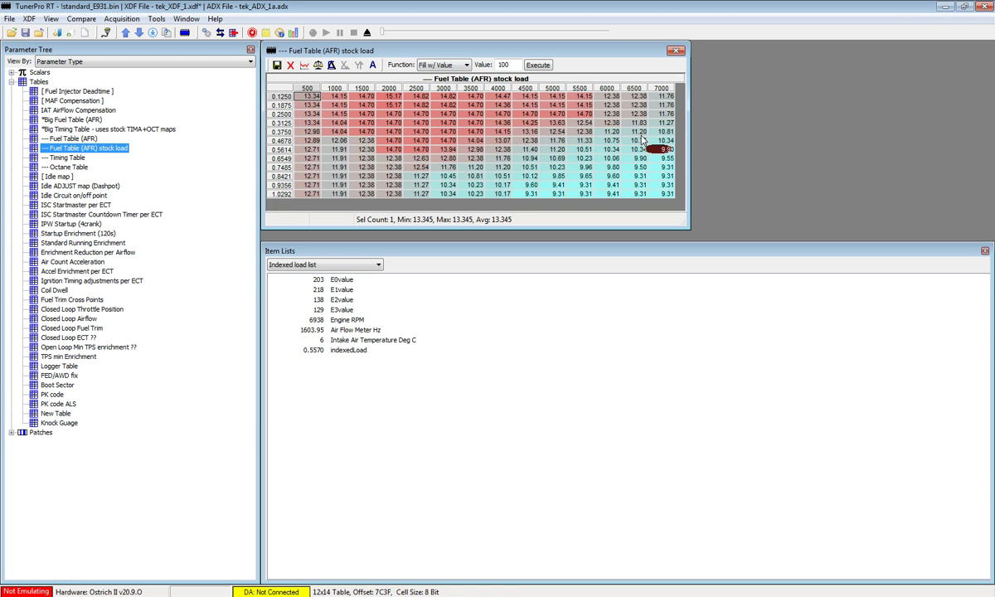
{"action": "left_click", "coordinate": [677, 51]}
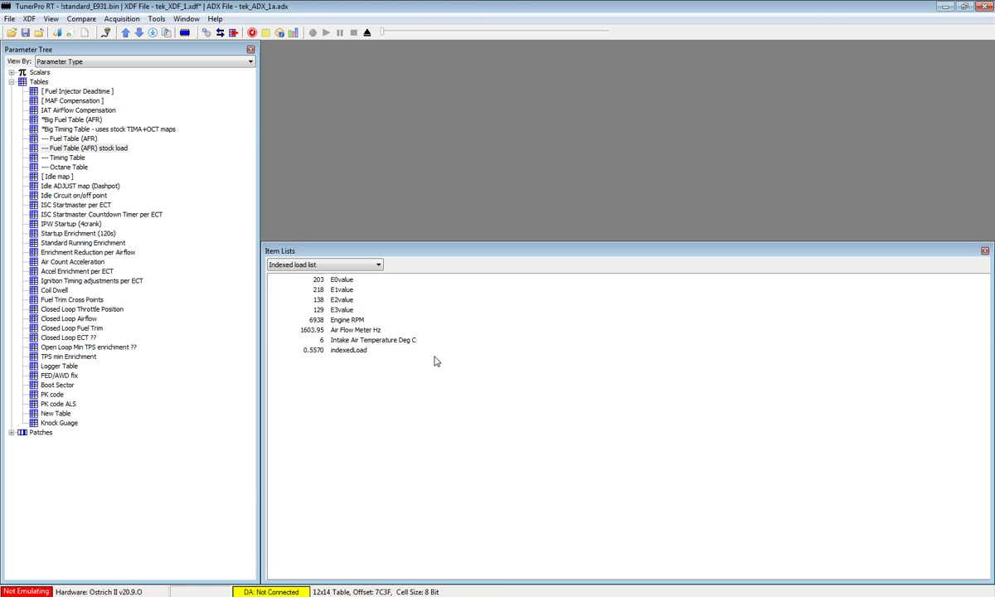